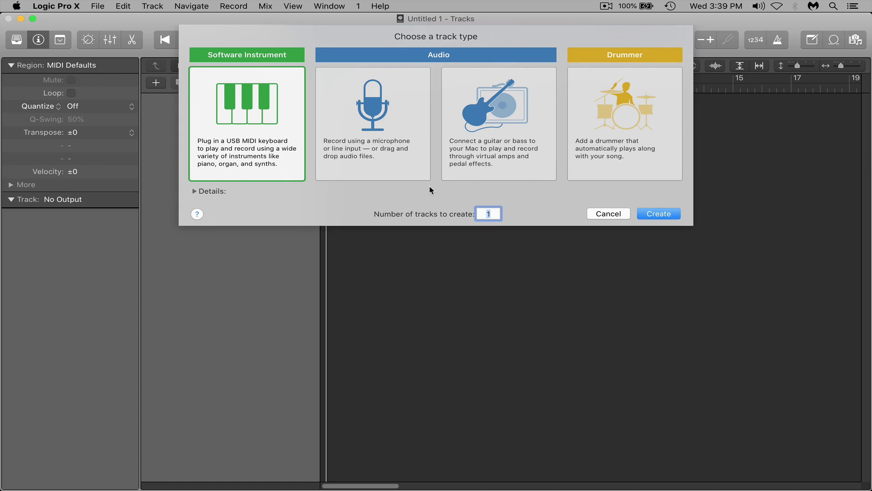
Create a software instrument track and load Alchemy in stereo on it
double_click(262, 119)
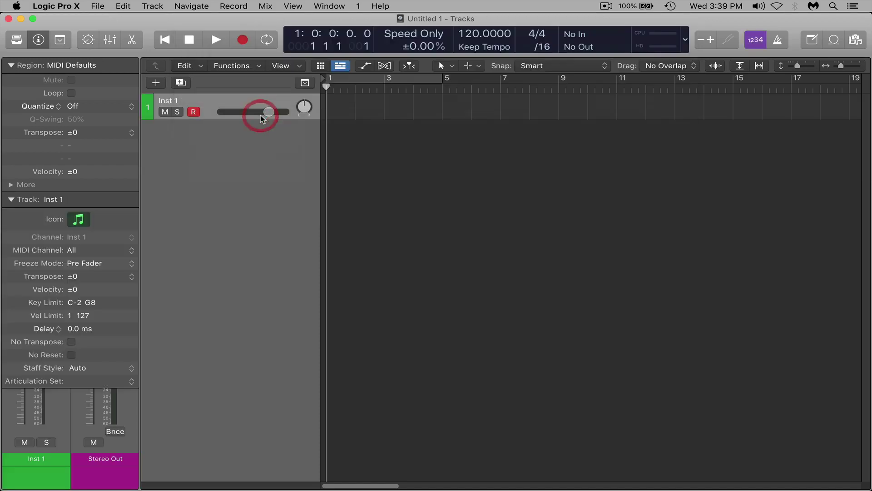
left_click(11, 66)
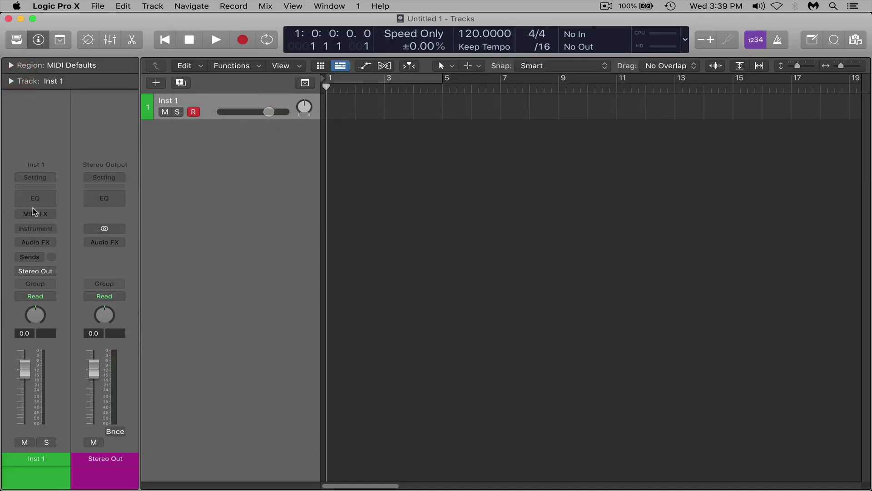
left_click(35, 228)
mouse_move(83, 255)
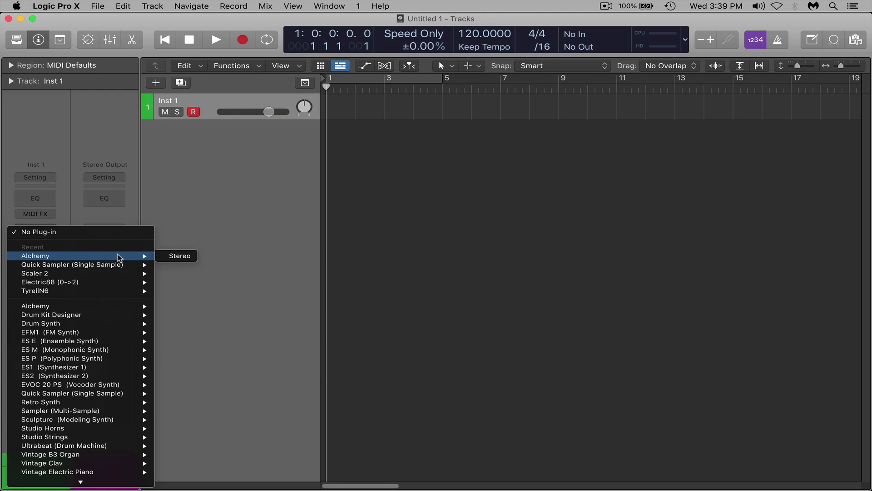
left_click(184, 255)
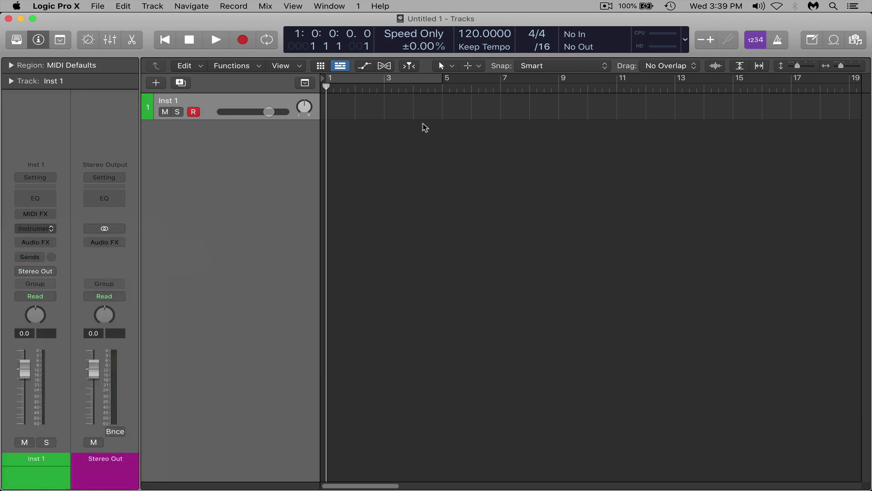
left_click_drag(525, 146, 432, 72)
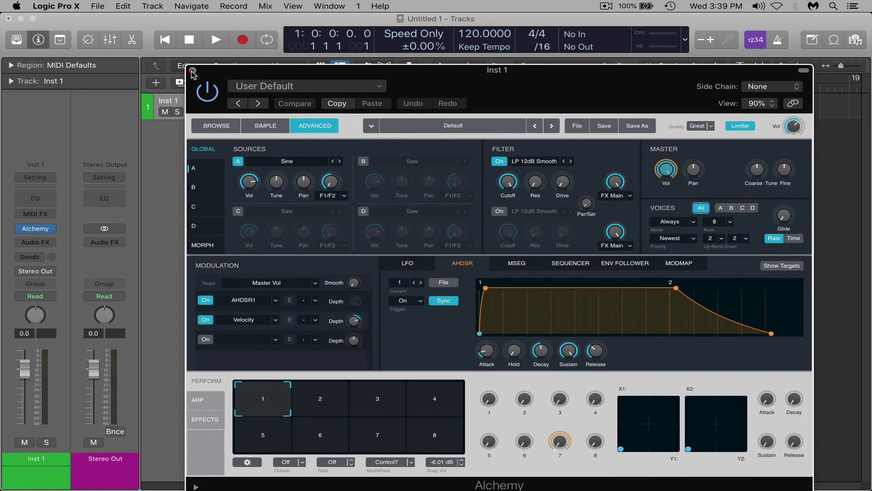
left_click(192, 71)
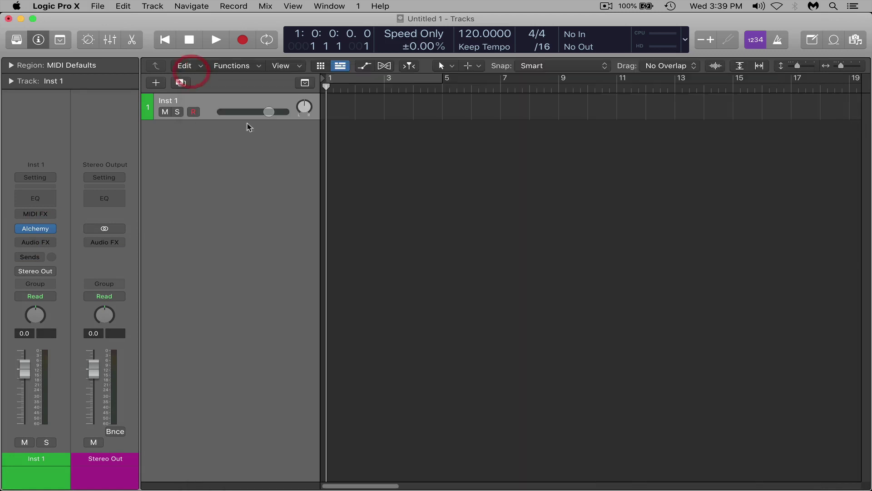
Rename the Inst 1 track to ALCHEMY and colour it yellow-green
double_click(169, 99)
type("ALCHEMY")
key("Return")
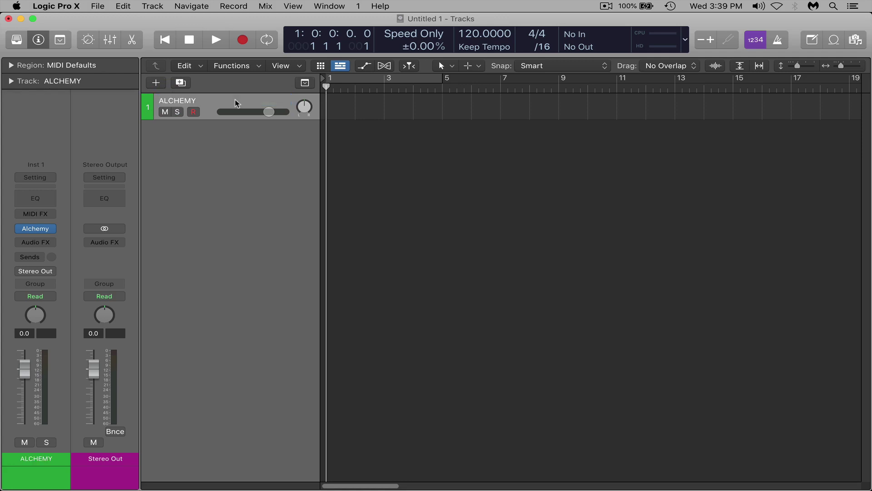
key("alt+c")
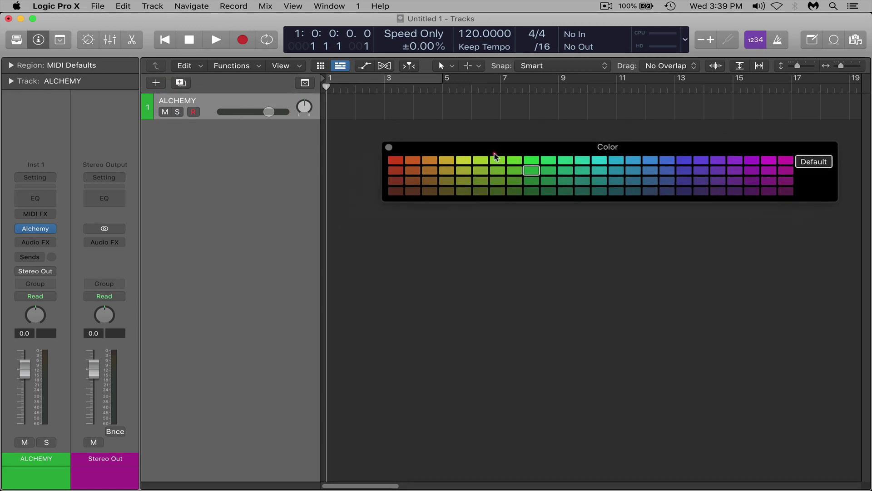
left_click_drag(494, 166, 492, 173)
left_click(460, 174)
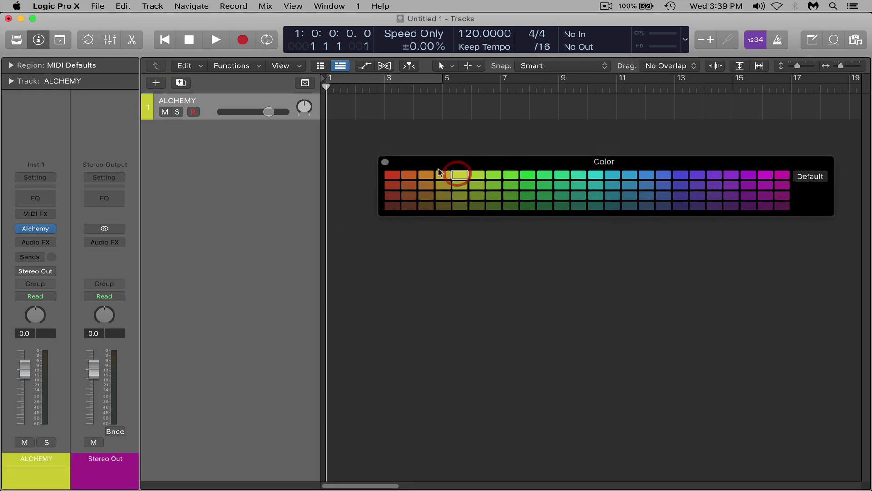
left_click(386, 162)
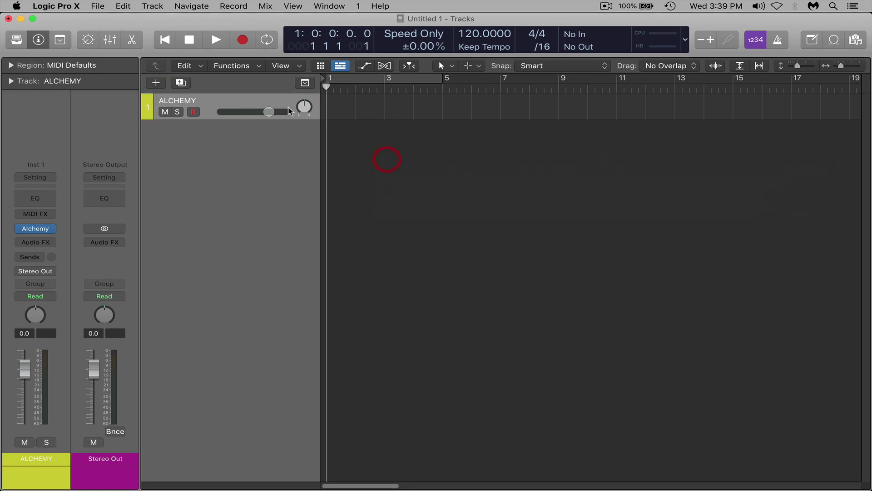
Add a new software instrument track below ALCHEMY and name it KICKS
left_click(225, 97)
left_click(153, 6)
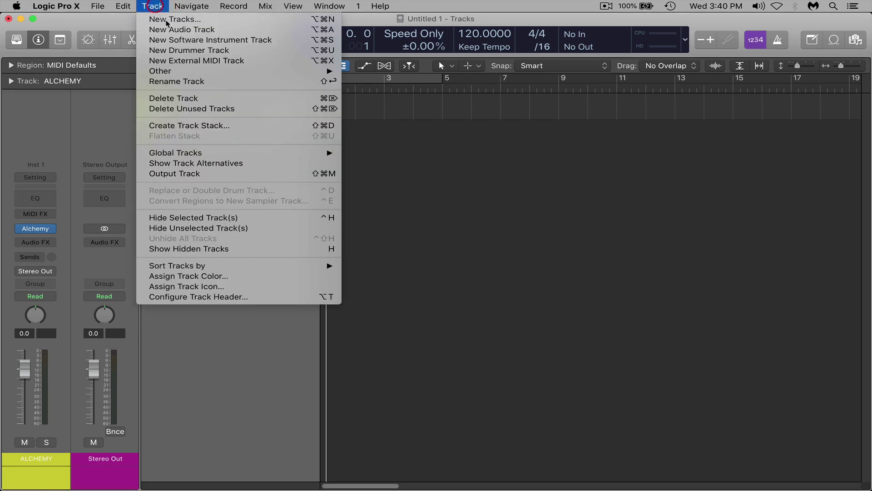
left_click(177, 40)
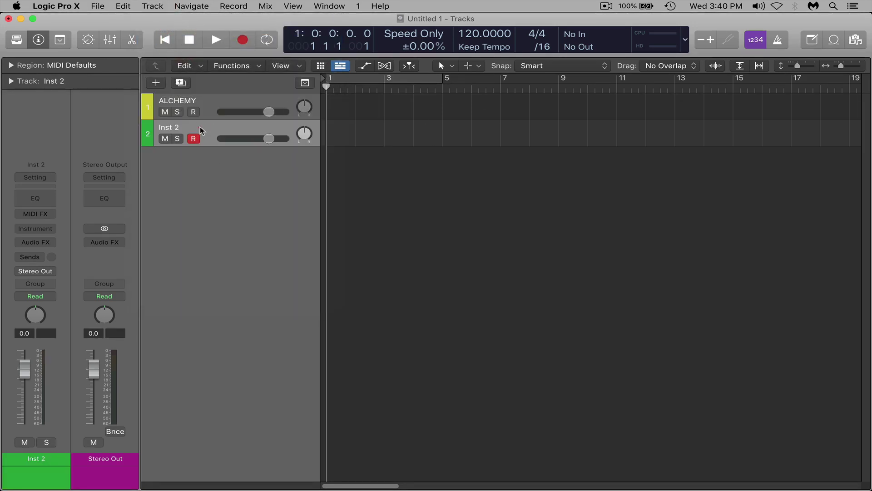
double_click(171, 127)
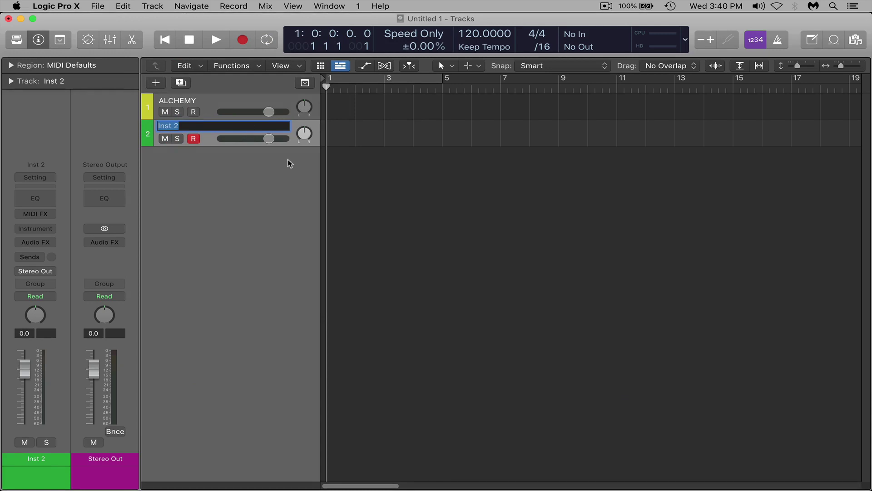
type("KICKS")
key("Return")
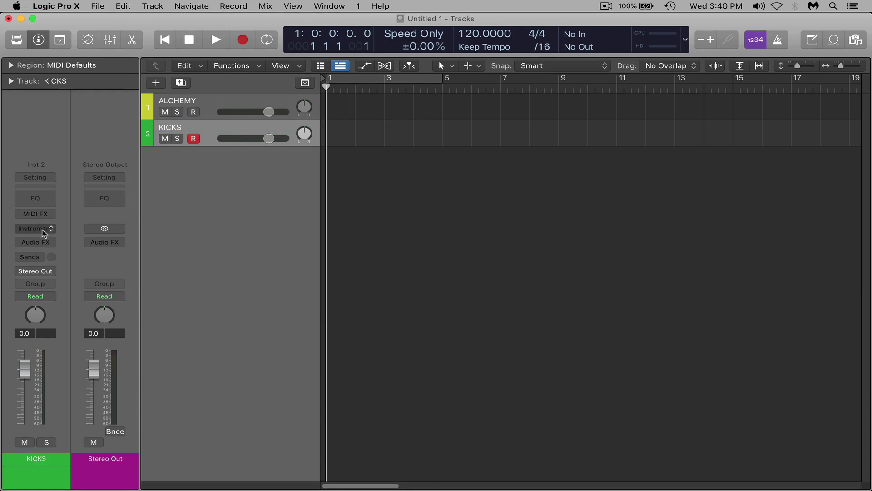
Load an empty Drum Machine Designer kit on the KICKS track
left_click(46, 230)
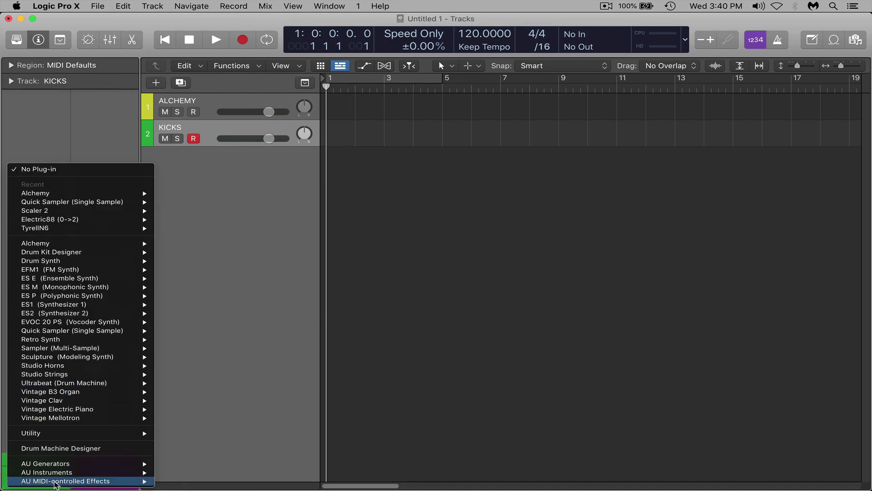
left_click(96, 449)
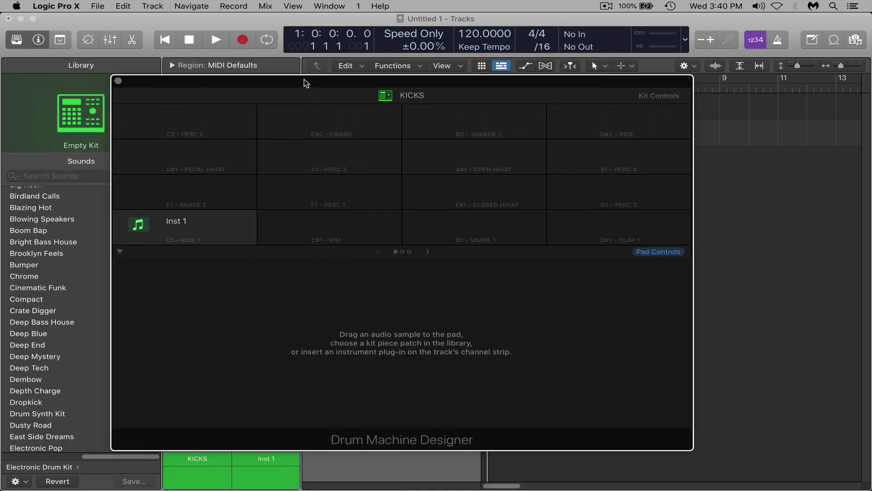
left_click_drag(302, 83, 442, 93)
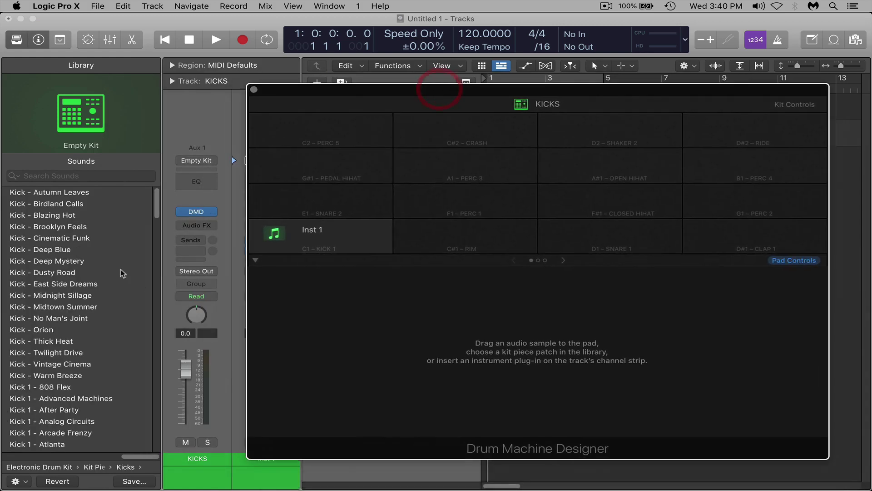
scroll(37, 253, "down", 15)
left_click_drag(163, 244, 172, 306)
scroll(171, 306, "down", 10)
scroll(170, 304, "up", 15)
scroll(170, 301, "down", 14)
scroll(170, 301, "down", 3)
scroll(171, 273, "up", 15)
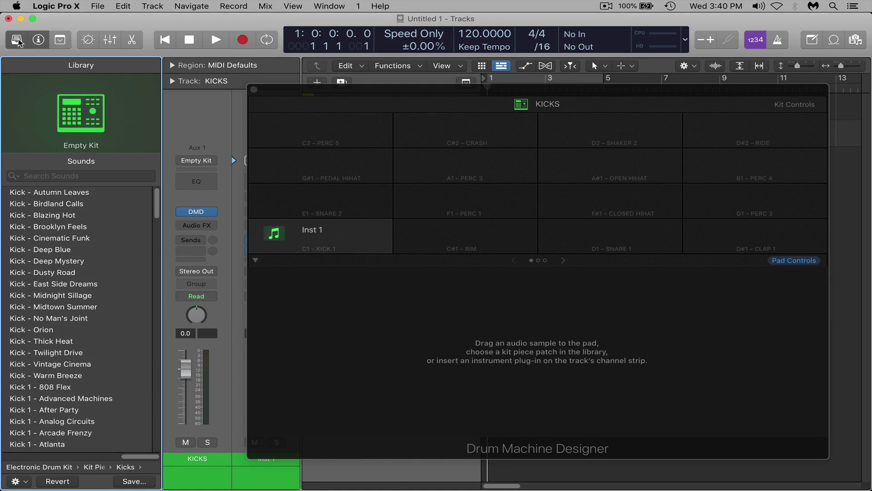
Hide the sound library, move the Drum Machine Designer aside and browse All Files
left_click(18, 41)
left_click_drag(460, 93, 229, 83)
key("f")
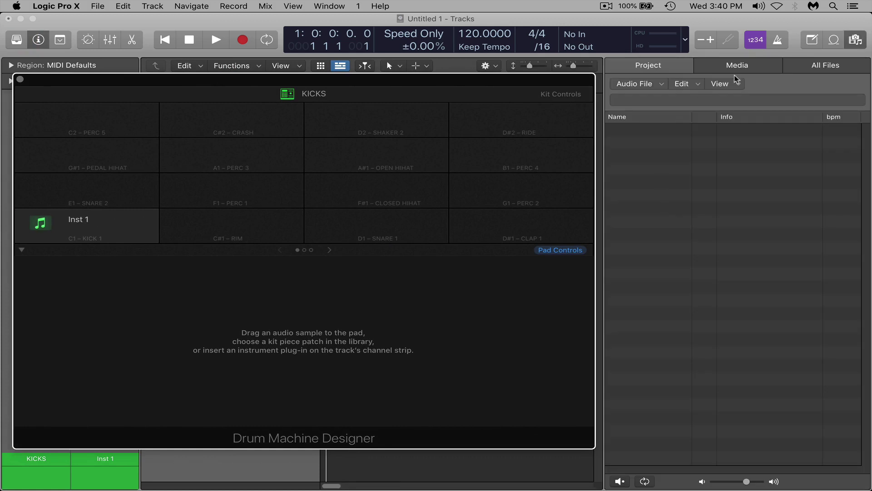
left_click(826, 67)
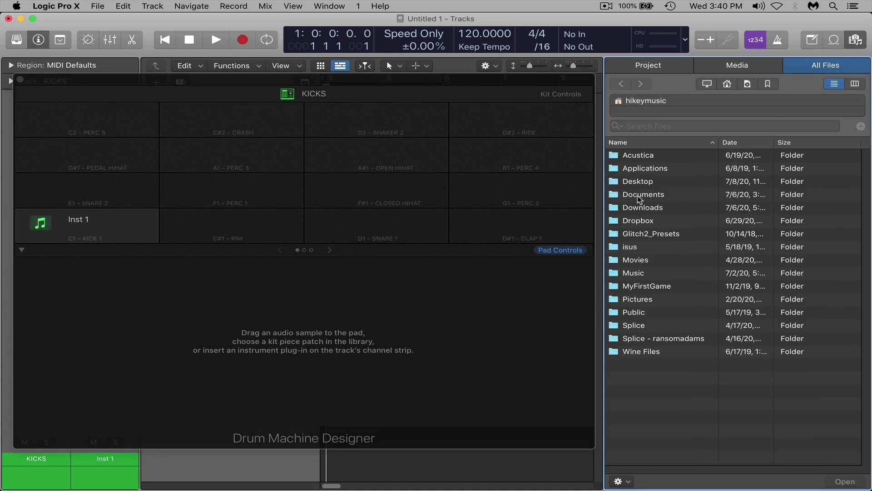
Navigate through Desktop and RansomMadeIt to the OTHER'S SAMPLE KITS folder
double_click(653, 183)
right_click(653, 185)
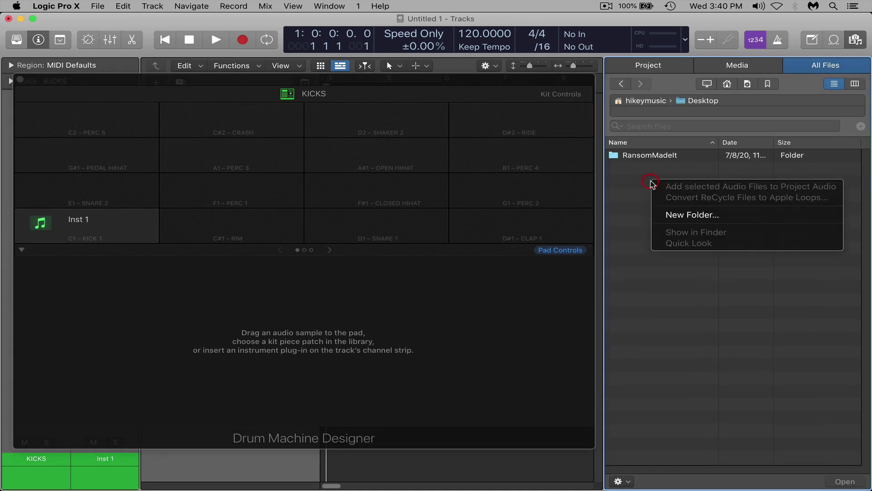
left_click(639, 176)
double_click(648, 156)
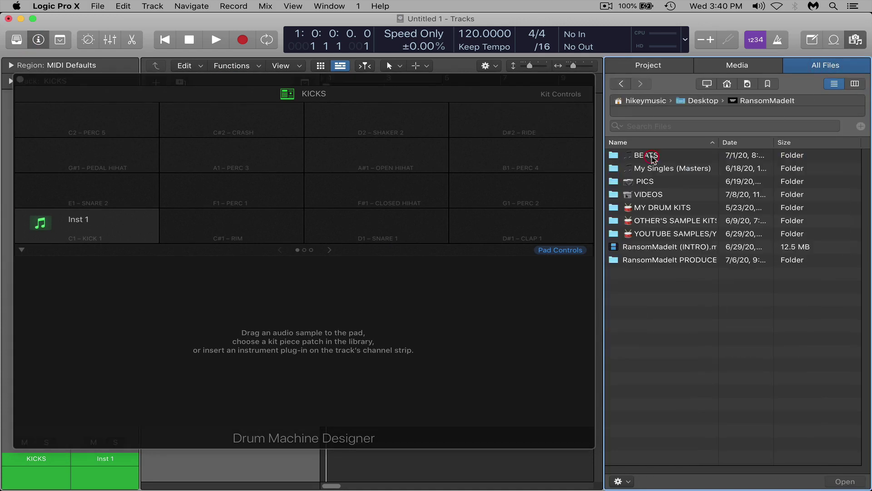
double_click(656, 221)
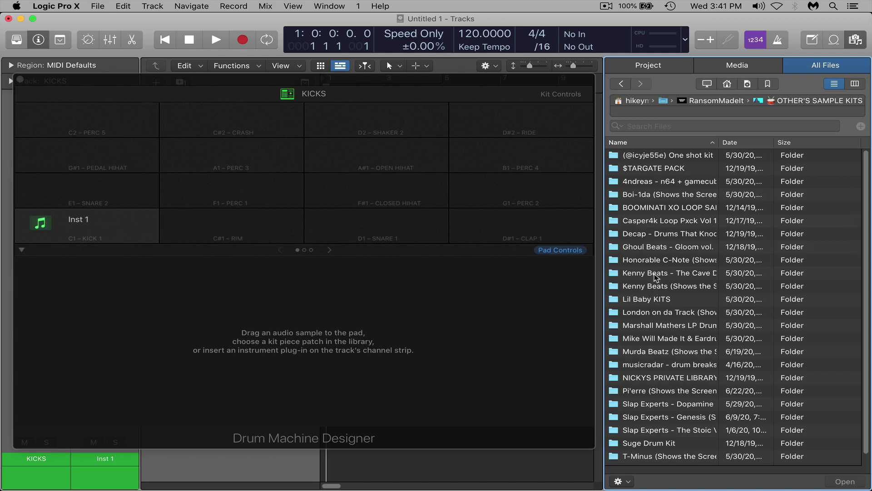
Bookmark the Decap - Drums That Knock folder and list the browser's Bookmarks
right_click(654, 240)
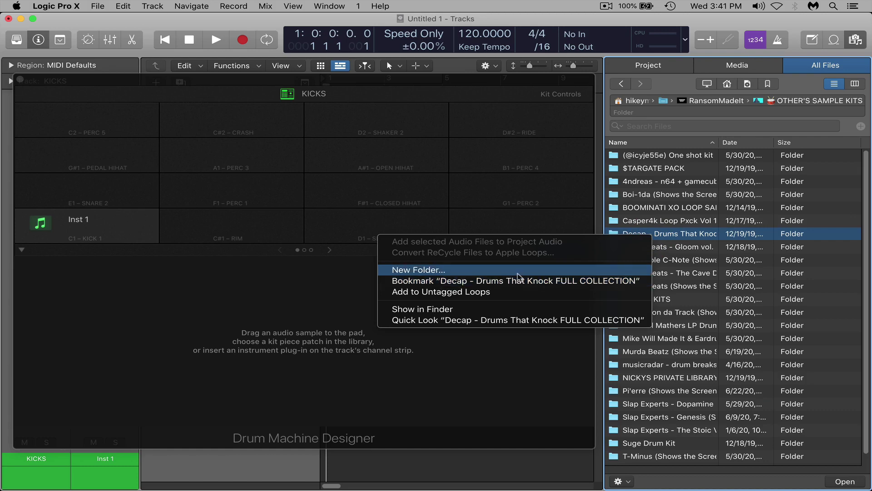
left_click(738, 212)
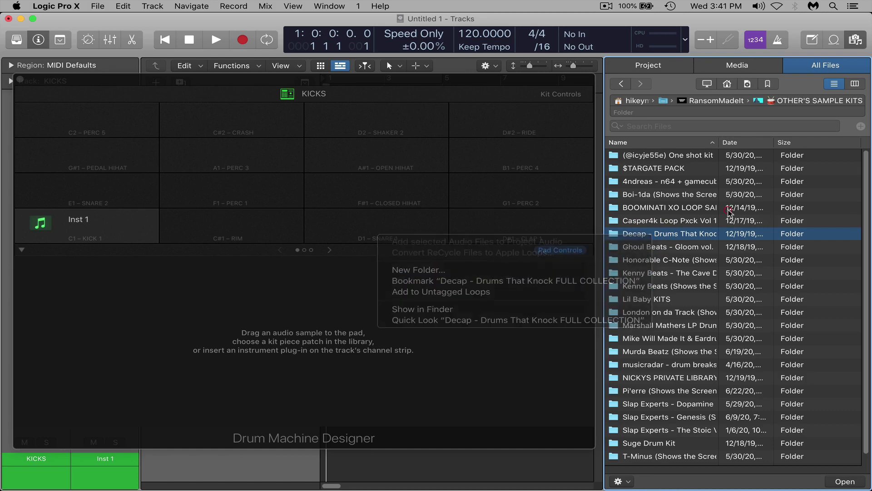
left_click(767, 85)
left_click_drag(677, 368, 674, 119)
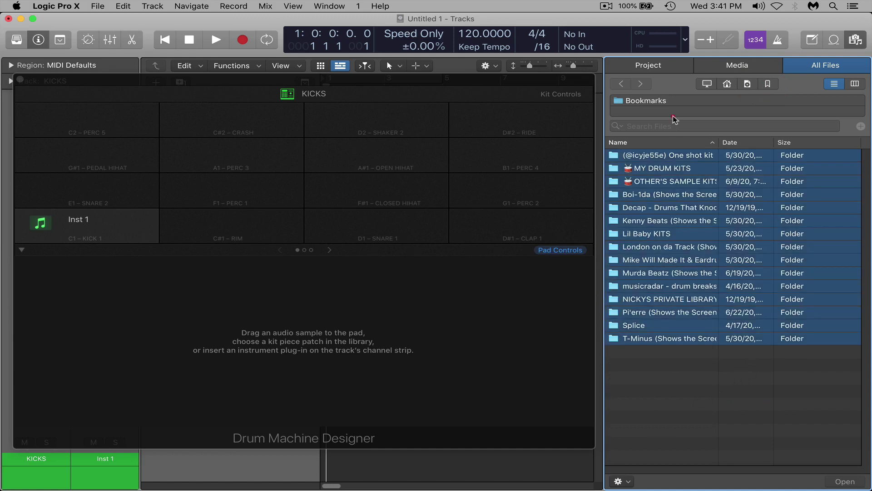
left_click(637, 405)
left_click_drag(664, 380, 649, 130)
left_click(642, 391)
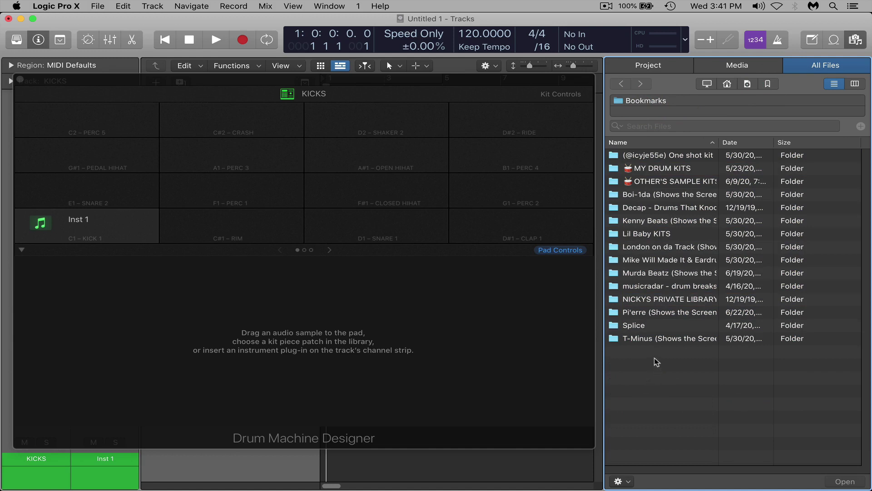
Open London on da Track's Kicks folder and audition DBoyKik_1, _2, _3 and DBoyKikKik
double_click(654, 246)
double_click(641, 233)
left_click(654, 181)
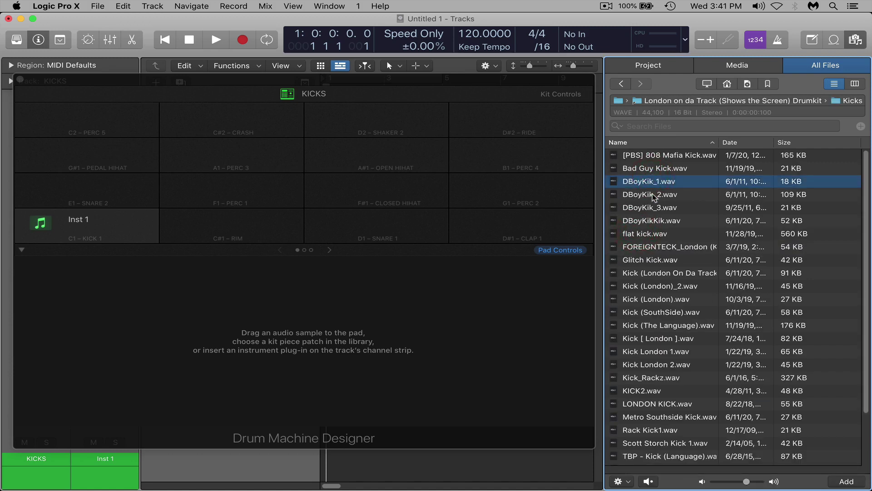
left_click(651, 194)
left_click(653, 207)
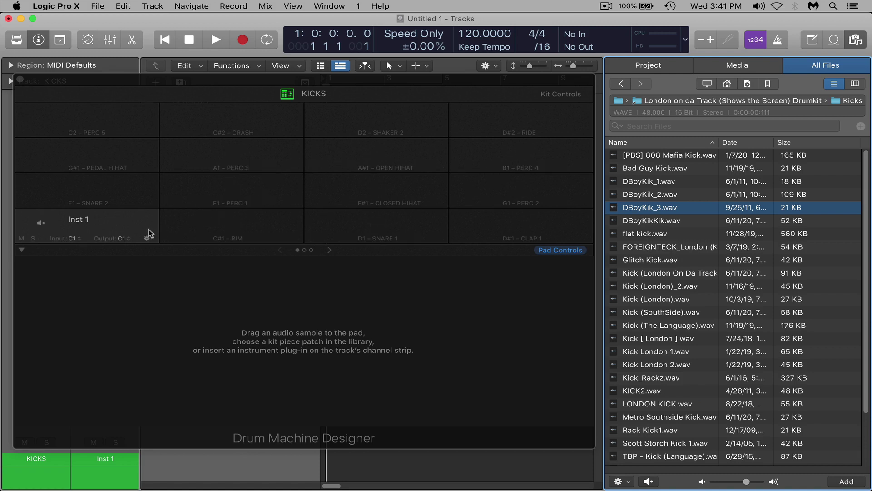
left_click(671, 223)
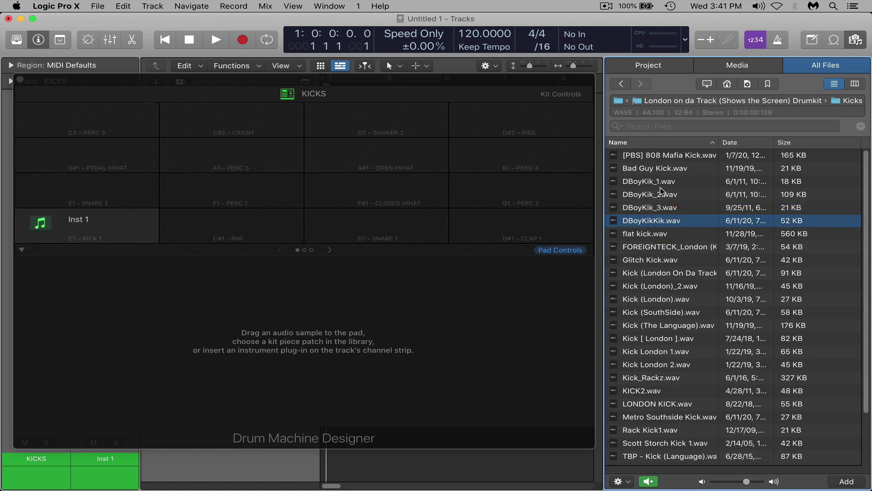
Load eight kicks from DBoyKik_1.wav onto the DMD pads, then close the kit and collapse KICKS
left_click(660, 185)
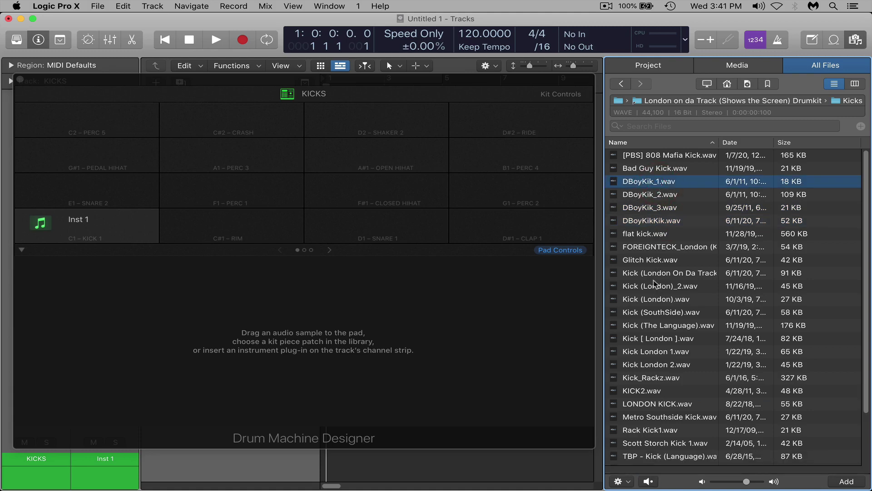
left_click(655, 273, "shift")
left_click_drag(663, 195, 102, 225)
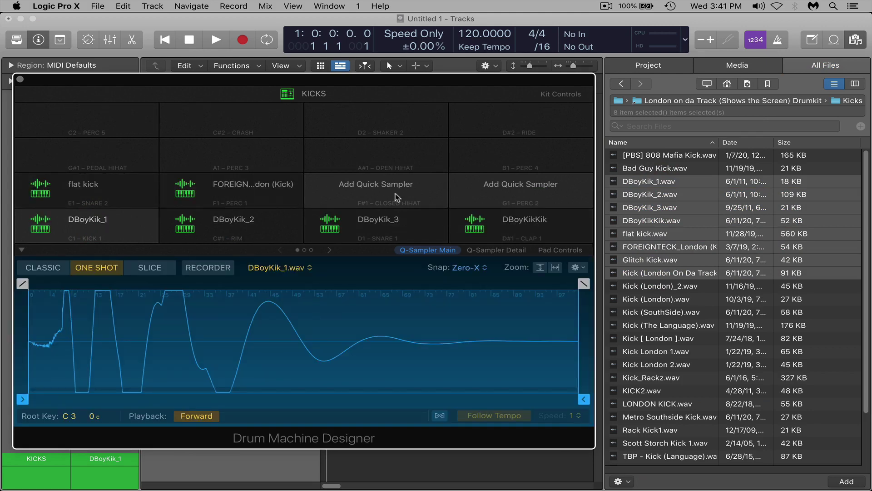
left_click_drag(312, 82, 425, 82)
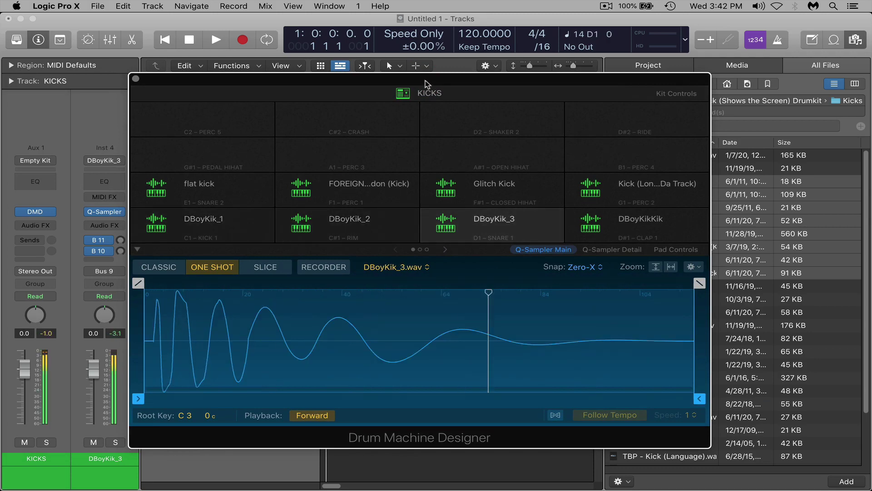
left_click_drag(425, 85, 432, 87)
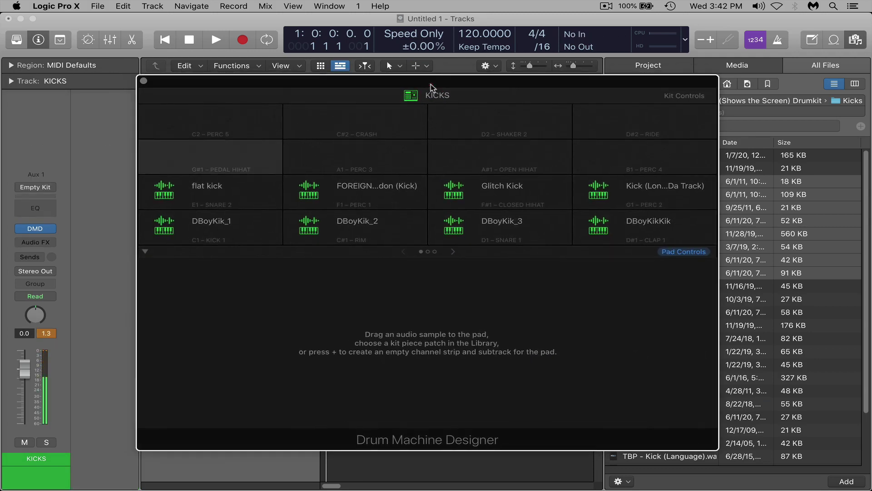
left_click(144, 83)
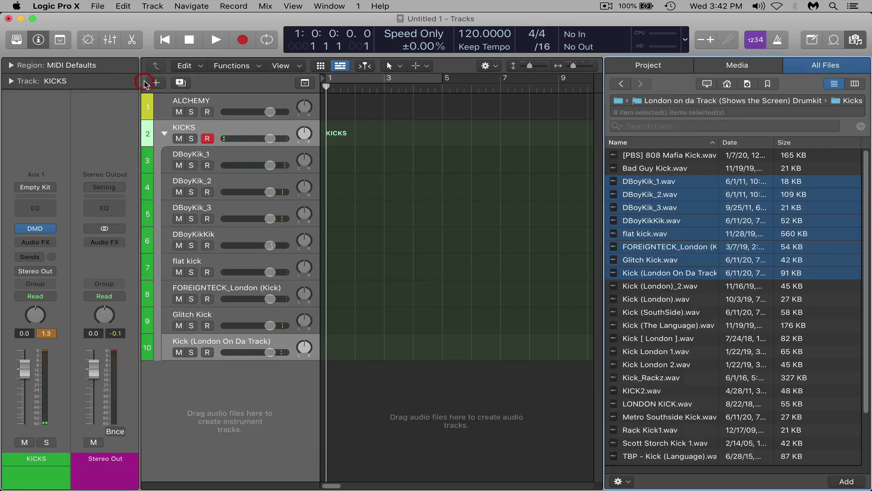
left_click(164, 134)
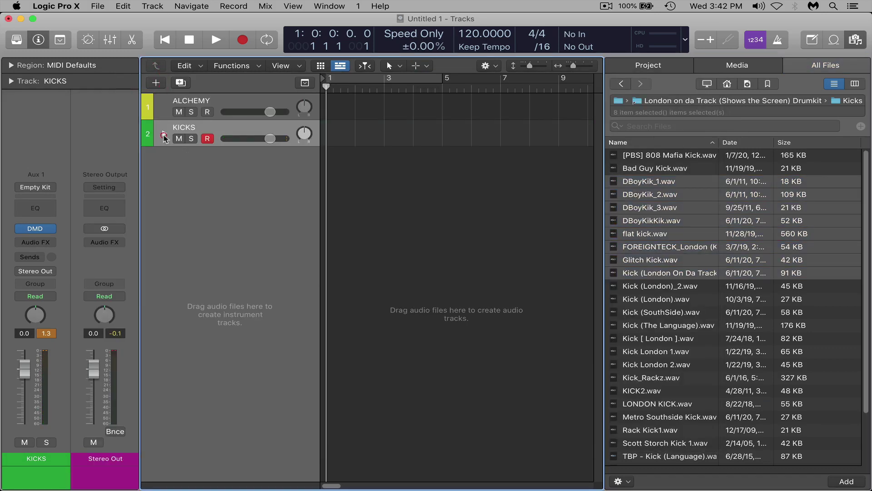
left_click(207, 139)
Clear the peak readouts and add a new software instrument track named CLAPS below KICKS
left_click(47, 334)
left_click(236, 131)
left_click(153, 6)
left_click(171, 40)
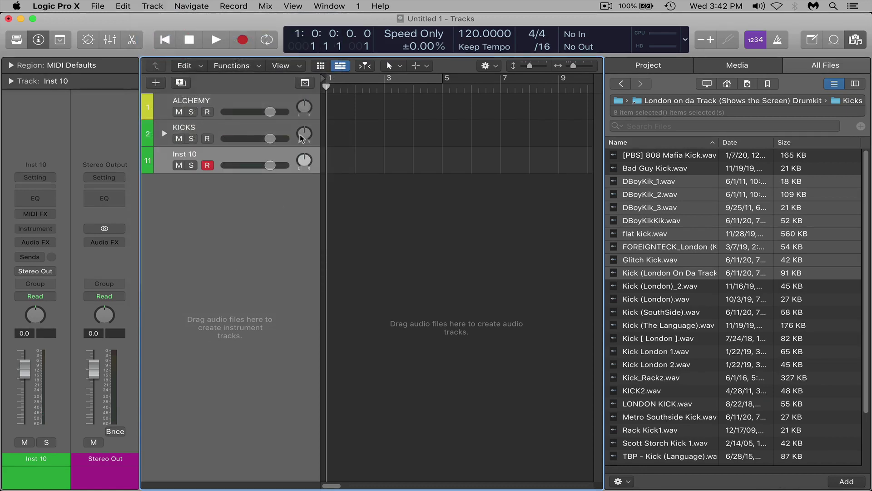
double_click(183, 154)
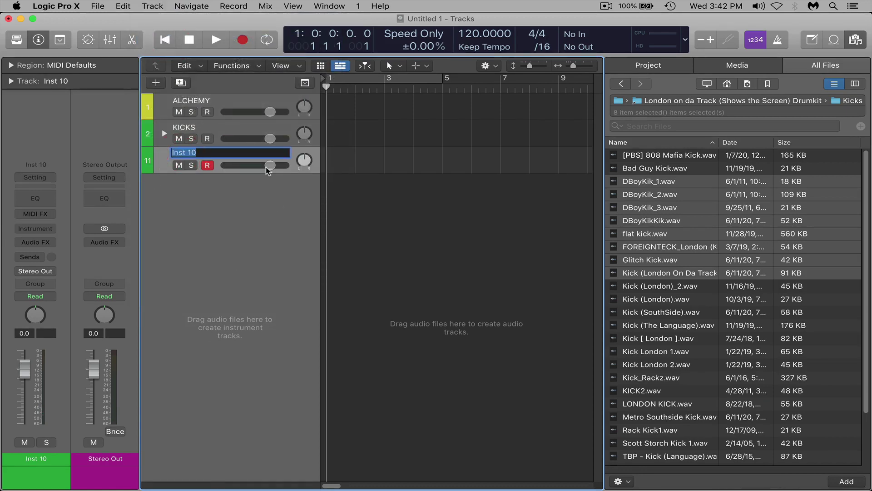
type("CLAPS")
key("Return")
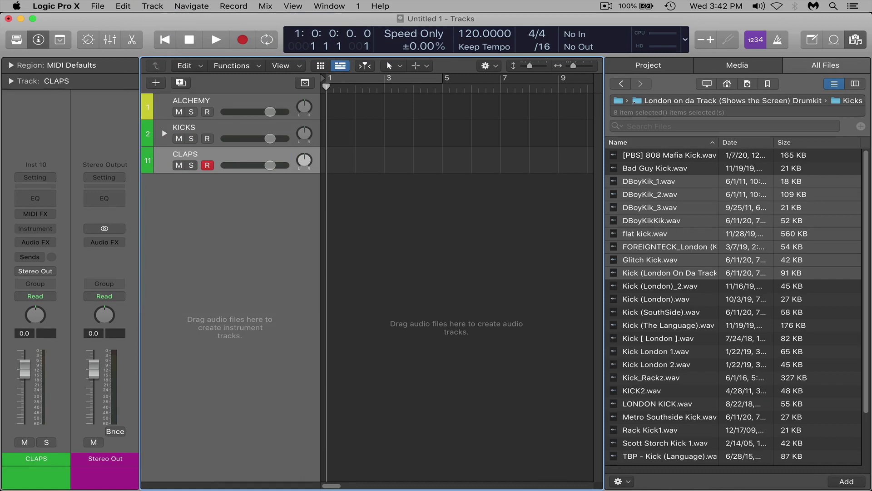
Load an empty Drum Machine Designer kit on CLAPS and hide the sound library
left_click(28, 229)
scroll(28, 234, "down", 3)
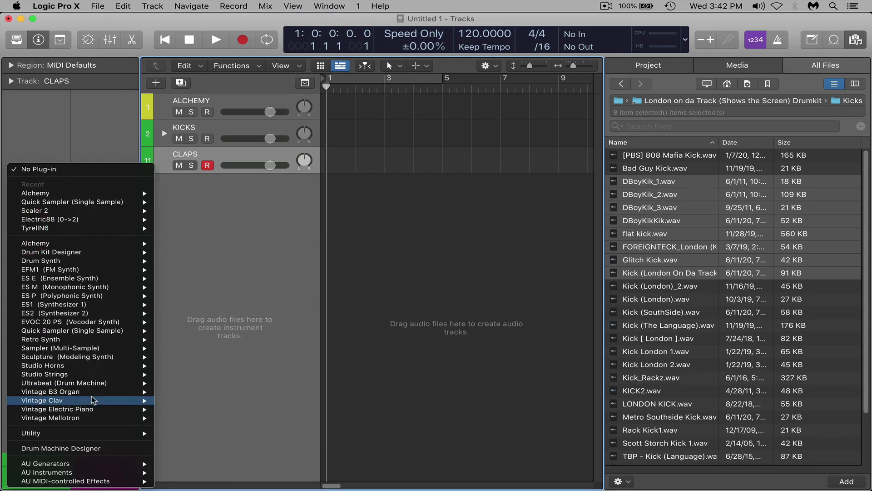
left_click(74, 448)
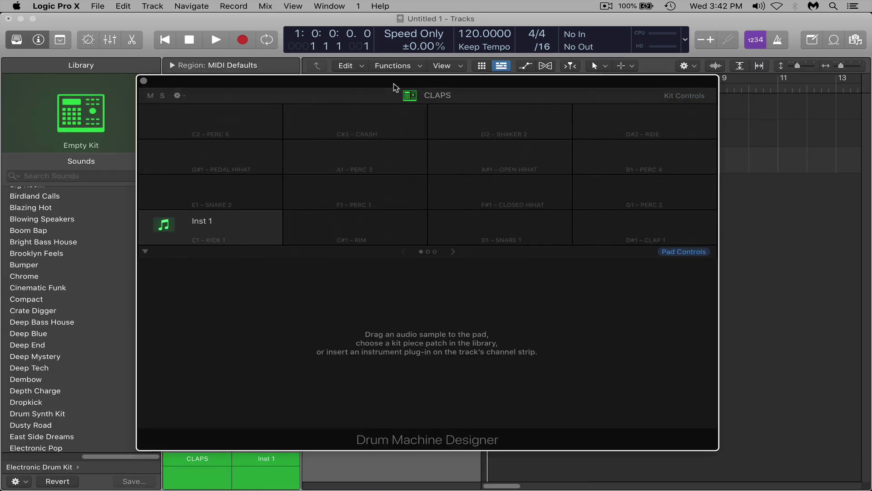
left_click_drag(395, 87, 317, 91)
key("y")
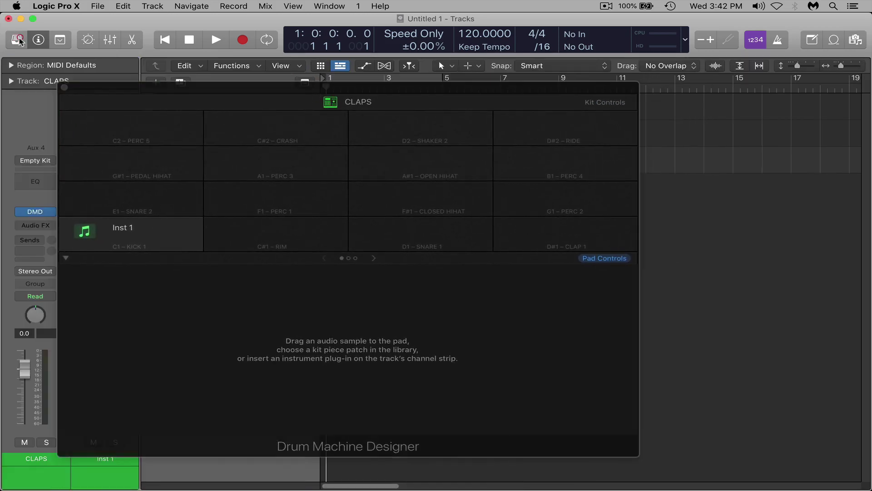
left_click_drag(256, 87, 221, 81)
Show the file browser and open the drumkit's Claps folder
key("f")
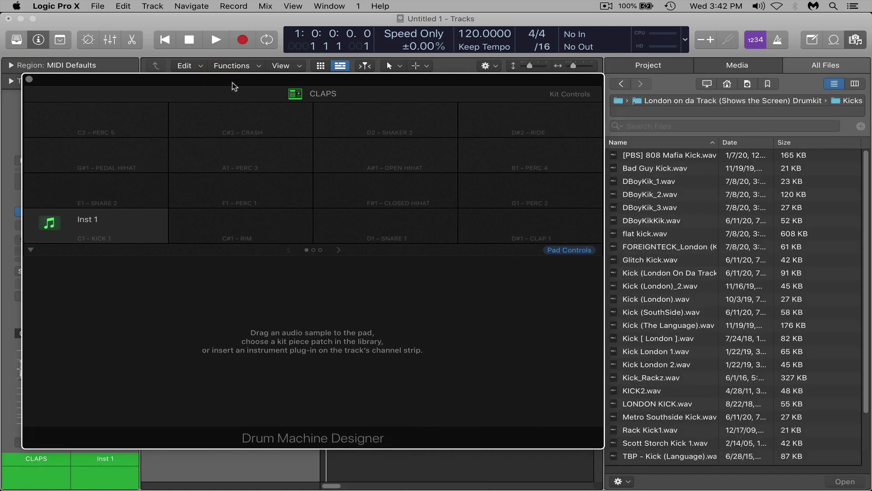
left_click(760, 101)
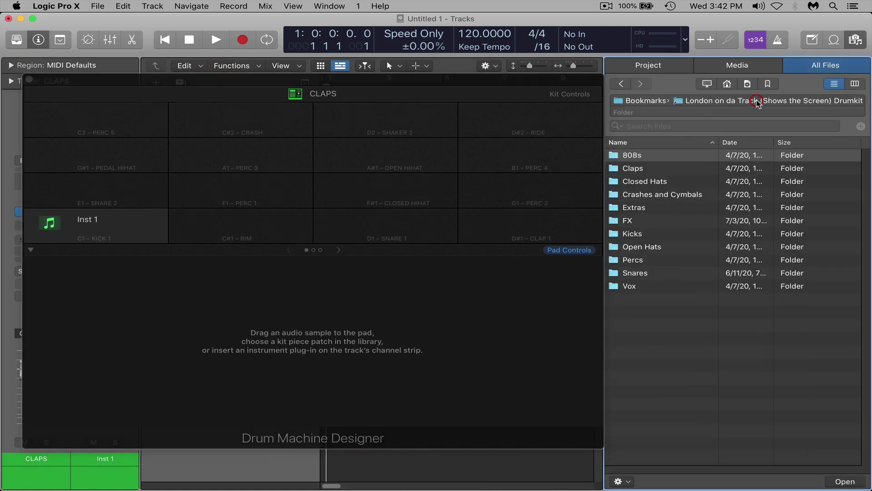
left_click(635, 171)
double_click(635, 169)
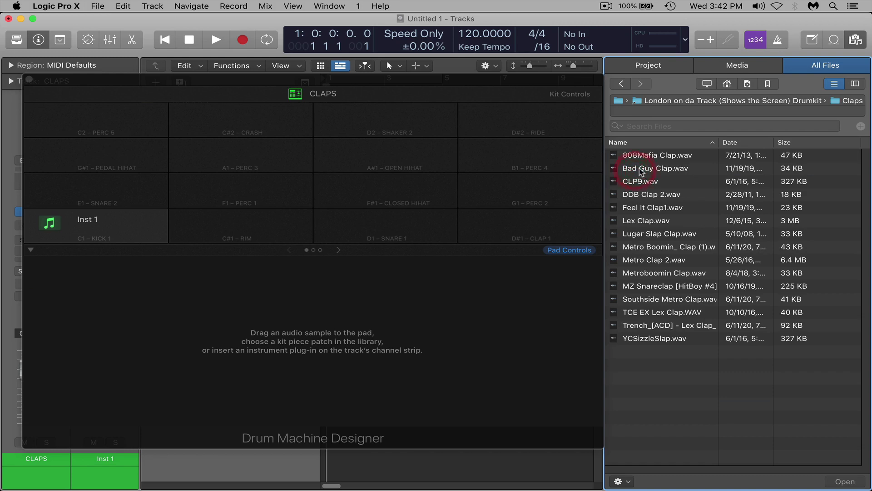
Load six claps from 808Mafia Clap.wav onto the pads, collapse CLAPS and close the browser
left_click(667, 156)
left_click(658, 221, "shift")
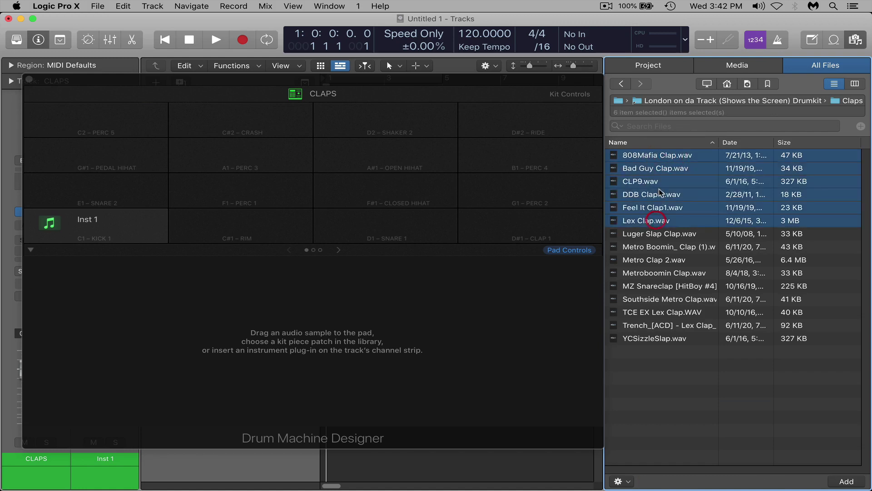
left_click_drag(659, 193, 137, 234)
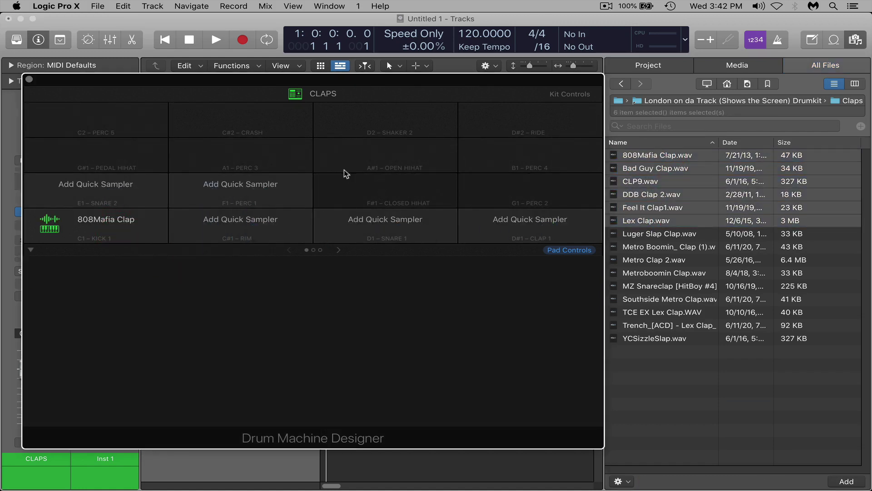
left_click_drag(325, 81, 432, 84)
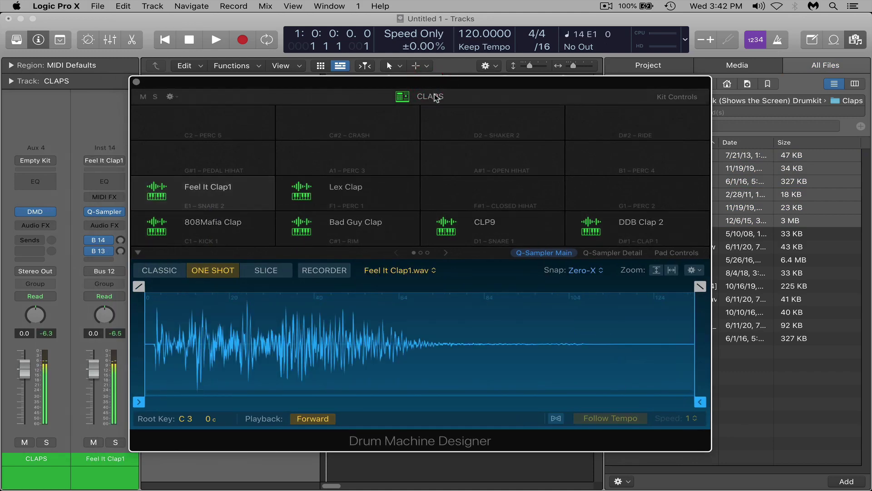
left_click(137, 82)
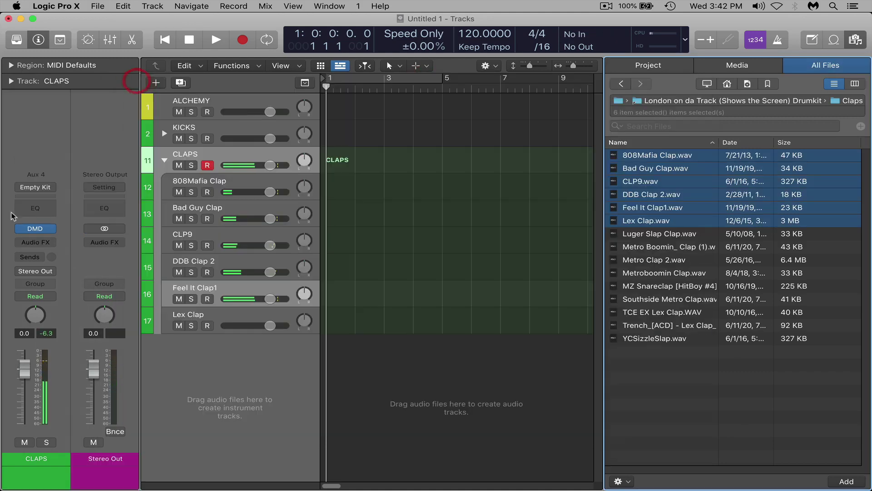
left_click(165, 160)
left_click(855, 40)
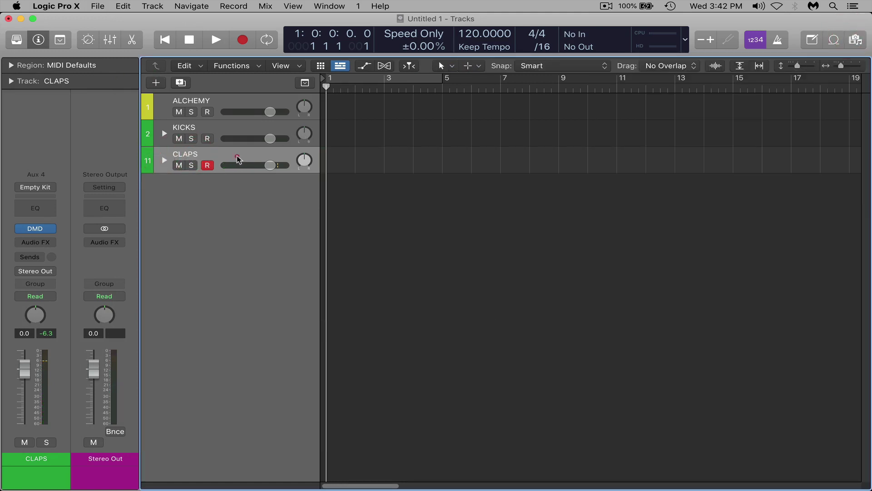
Nudge the KICKS volume fader to 0.2 dB and show the Mixer
left_click(237, 158)
mouse_move(270, 138)
left_mouse_down()
mouse_move(252, 141)
mouse_move(285, 145)
left_mouse_up()
key("x")
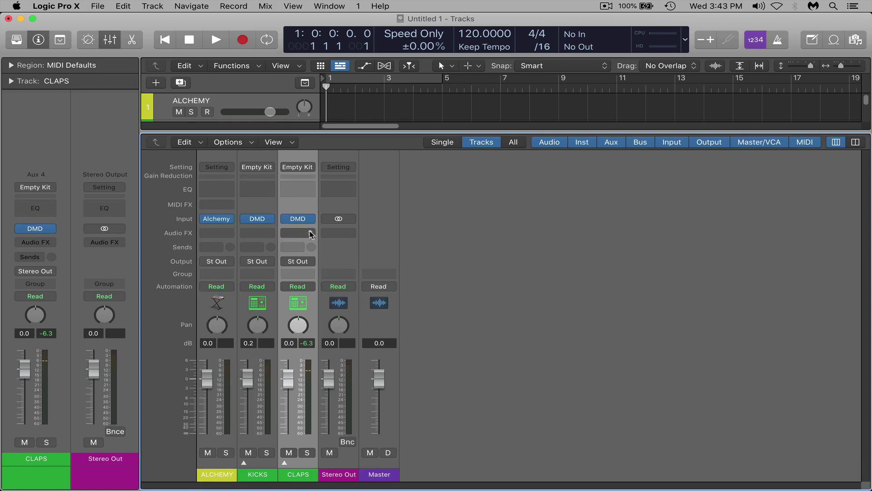
Add a send from the ALCHEMY channel to Bus 1
key("x")
key("x")
left_click(209, 248)
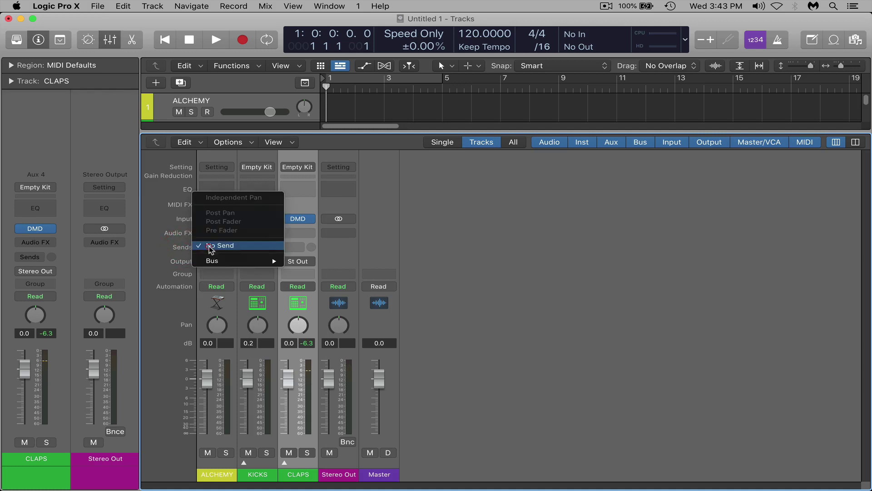
left_click(167, 251)
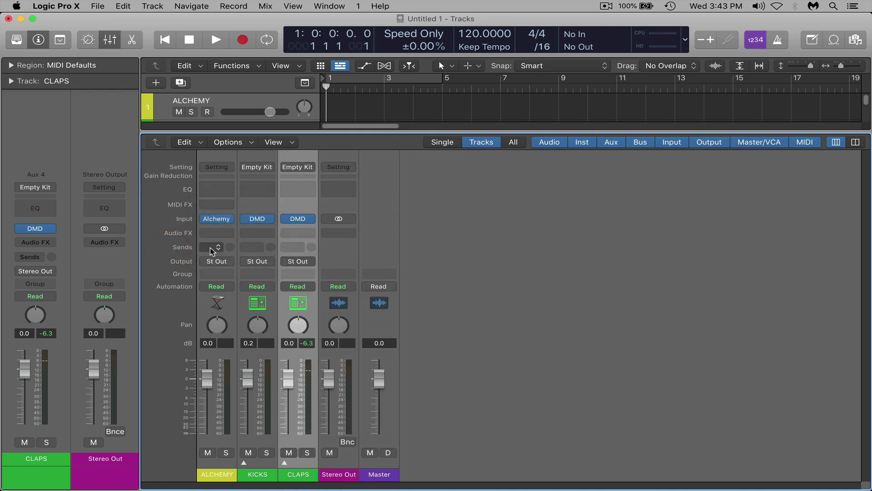
left_click(210, 248)
mouse_move(224, 261)
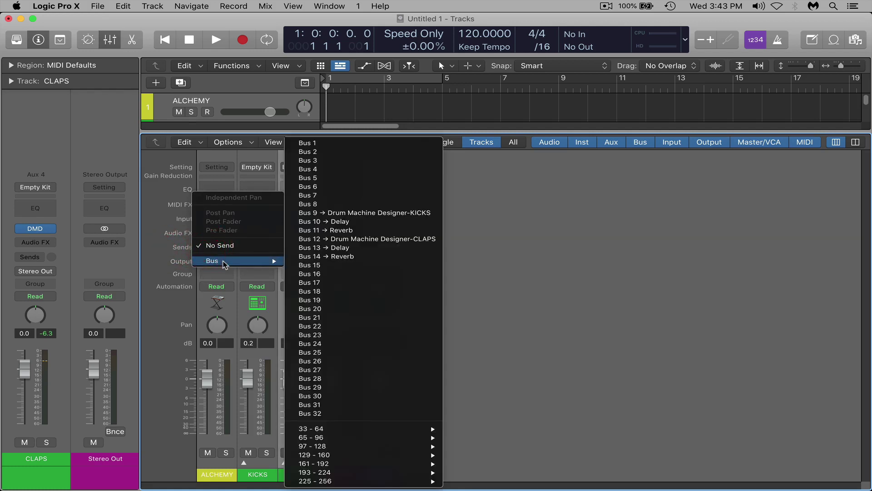
left_click(313, 143)
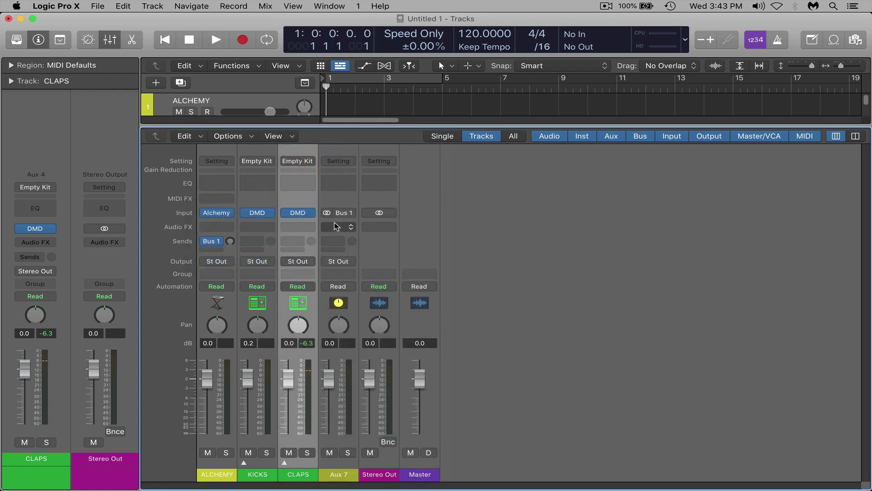
Select the new Aux 7 channel and bring up its Audio FX plug-in list
left_click(336, 222)
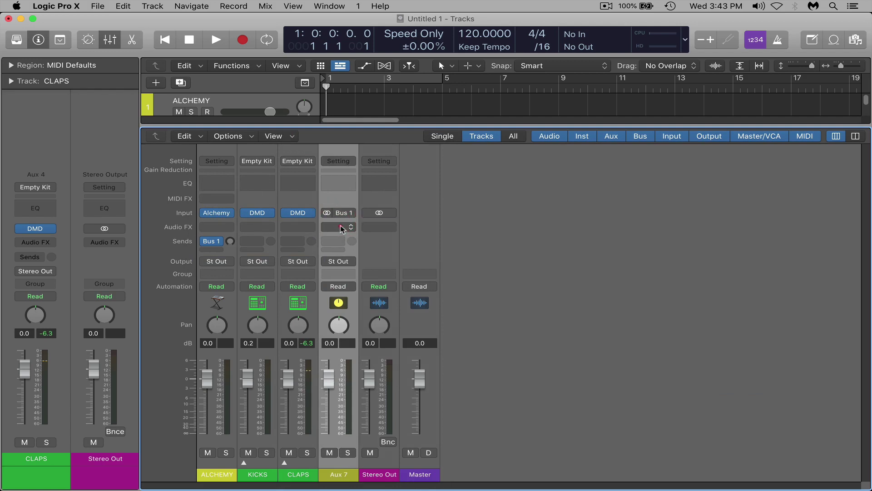
left_click(341, 227)
mouse_move(382, 398)
mouse_move(459, 398)
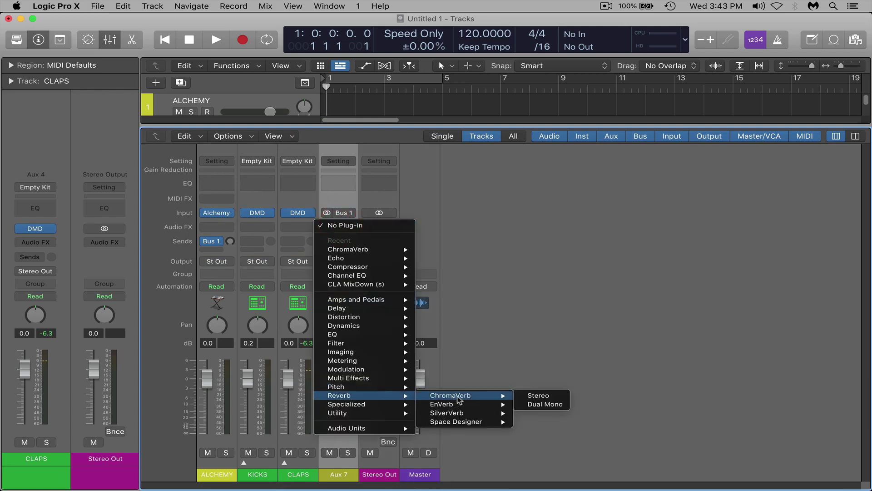
Insert a stereo ChromaVerb on the Aux 7 channel
left_click(537, 396)
left_click_drag(617, 157, 446, 102)
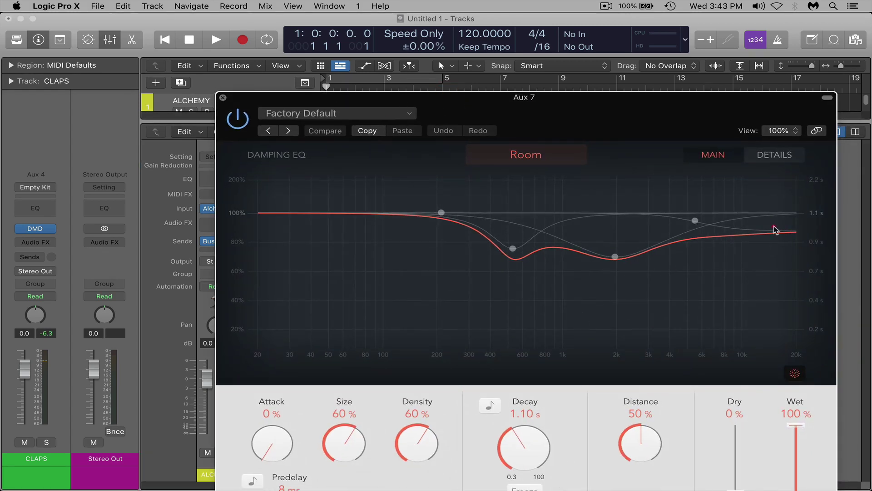
left_click(662, 244)
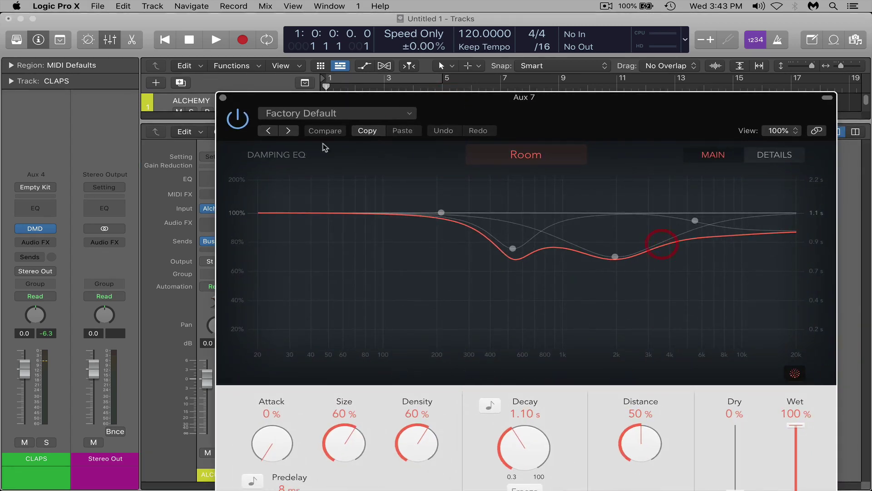
left_click(223, 98)
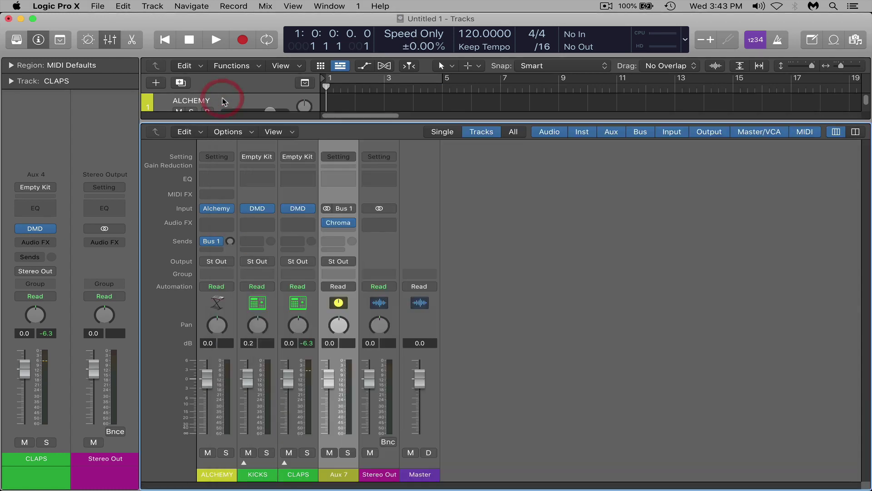
Rename the Aux 7 channel to REVERB
double_click(346, 476)
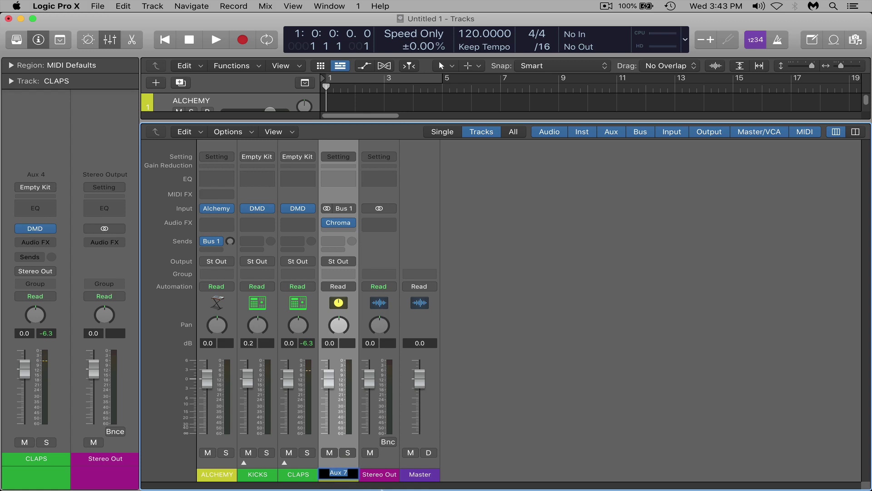
type("REVERB")
key("Return")
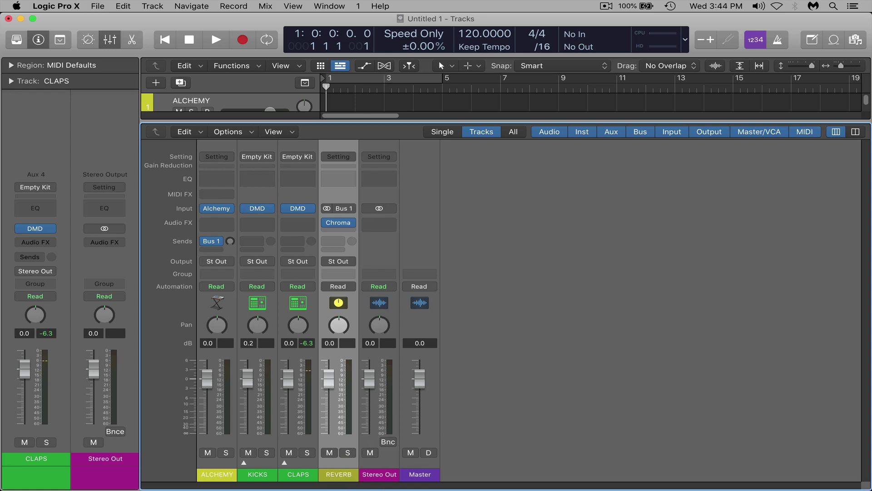
Add a second ALCHEMY send to Bus 2 and name the new Aux 8 channel 1/4 DELAY
left_click(211, 250)
mouse_move(220, 262)
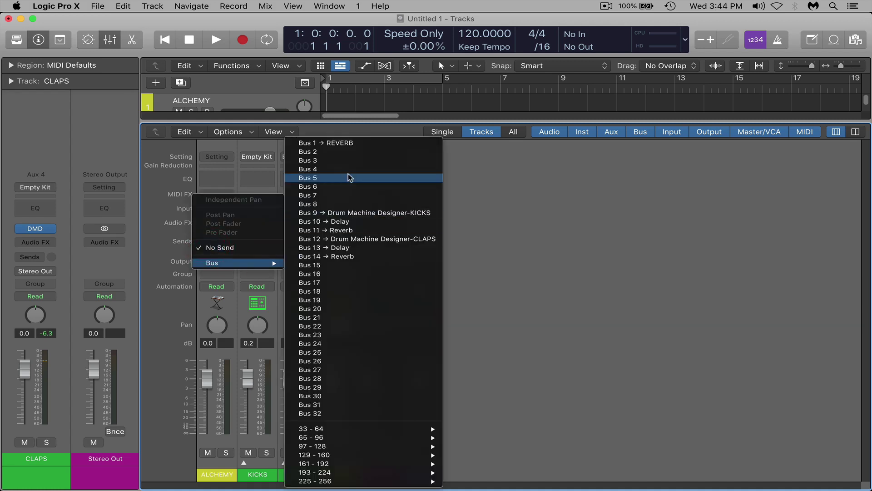
left_click(336, 152)
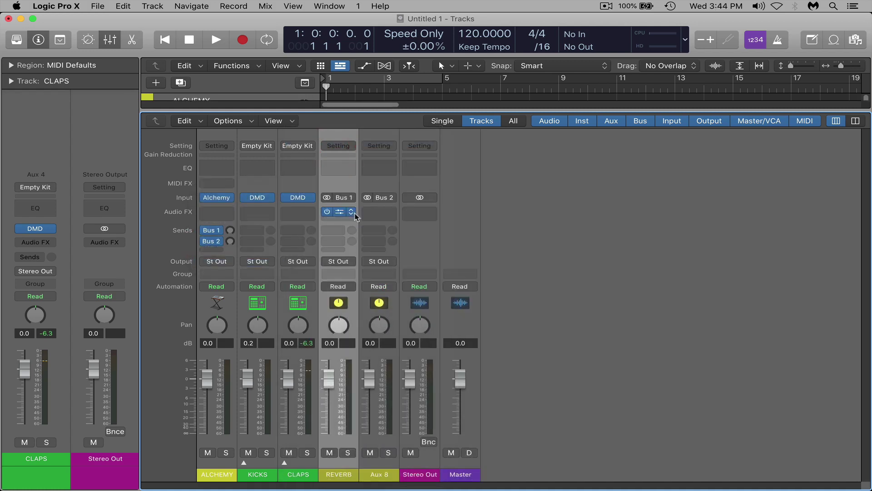
double_click(394, 476)
type("1/4 DELAY")
key("Return")
Insert a stereo Echo delay on the 1/4 DELAY channel
left_click(381, 212)
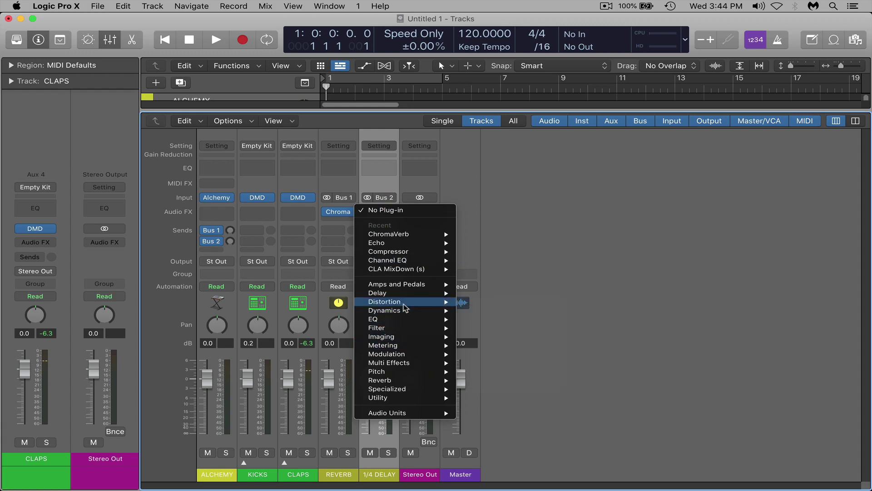
mouse_move(404, 294)
mouse_move(482, 302)
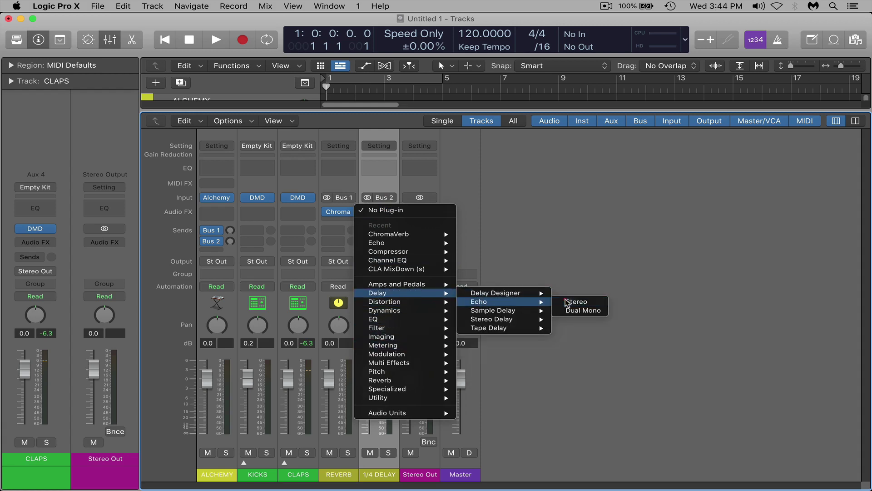
left_click(570, 301)
left_click_drag(373, 151, 585, 174)
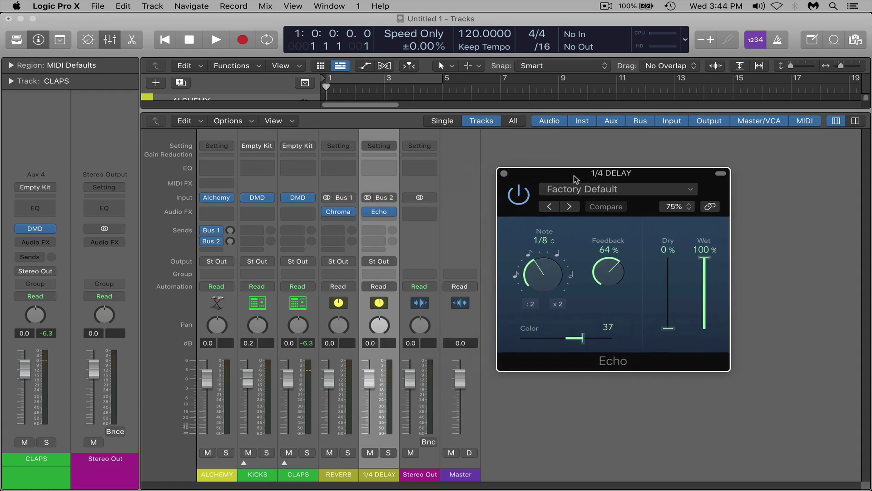
left_click(505, 176)
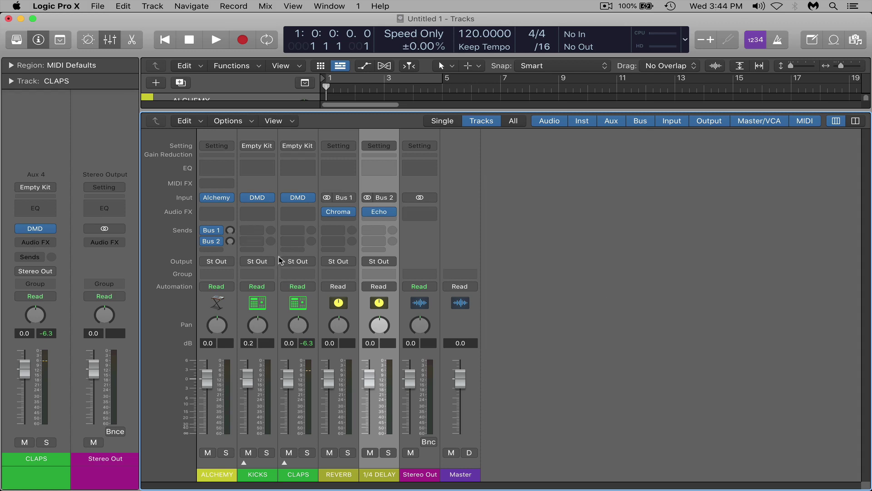
Insert a Metering > MultiMeter > Stereo plug-in on the Stereo Out channel's Audio FX slot
left_click(415, 214)
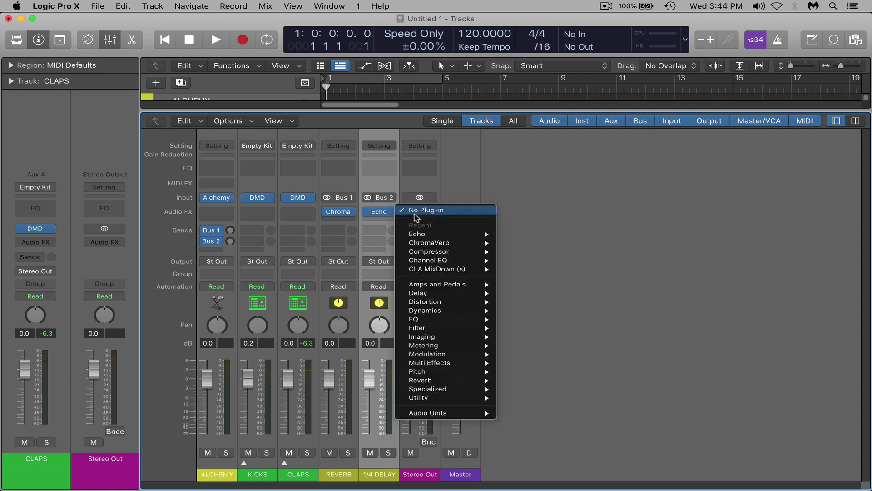
mouse_move(434, 324)
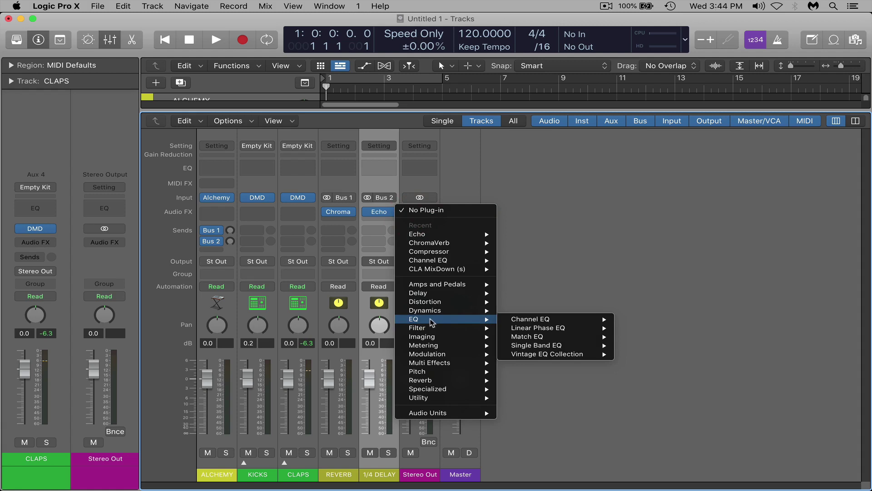
left_click(480, 190)
left_click(431, 213)
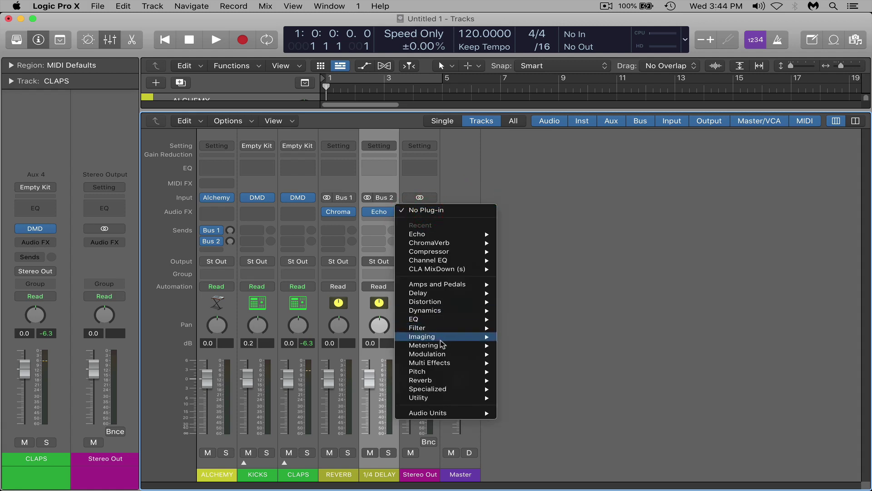
mouse_move(441, 345)
mouse_move(545, 372)
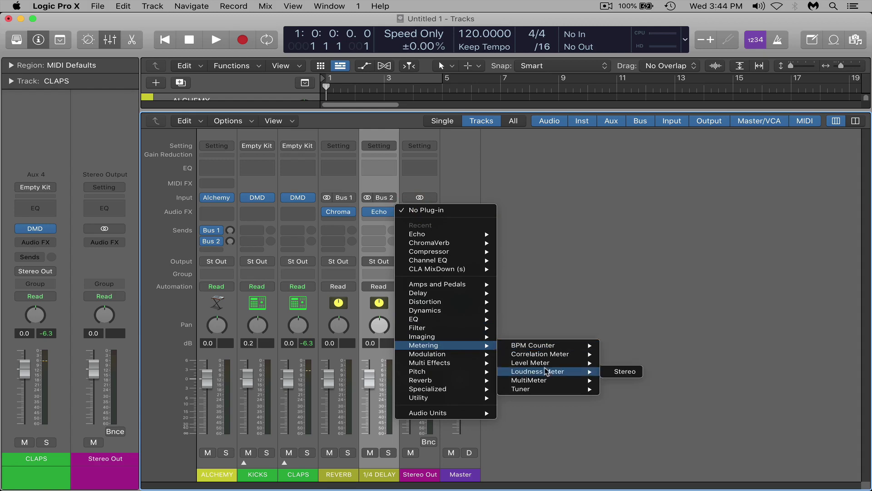
left_click(603, 381)
Reposition the MultiMeter window toward the top-left, then close it
left_click_drag(576, 182, 400, 74)
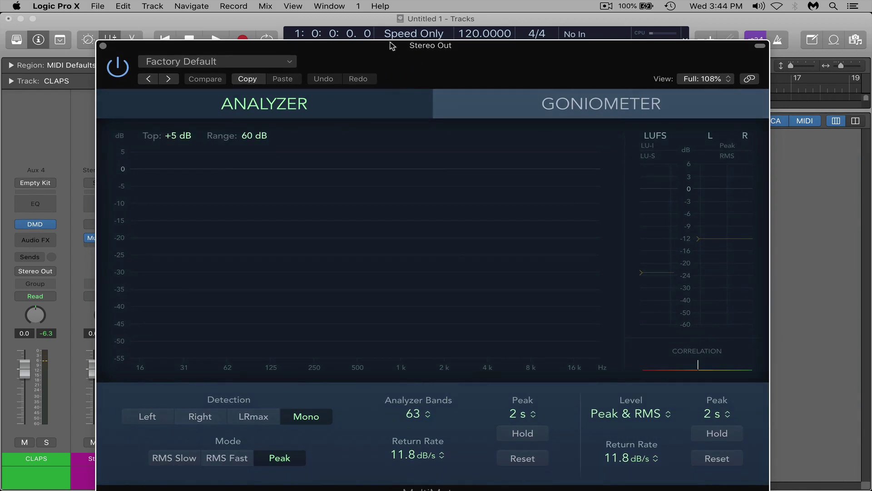
left_click_drag(394, 49, 409, 35)
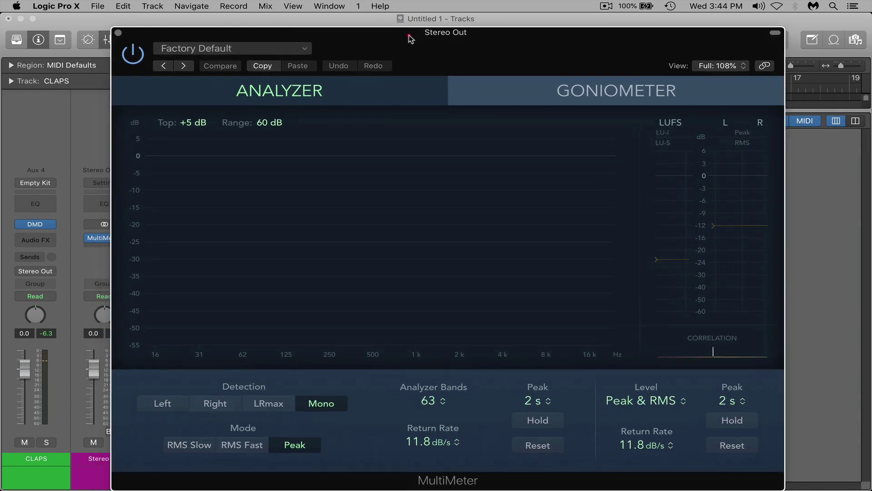
left_click(119, 34)
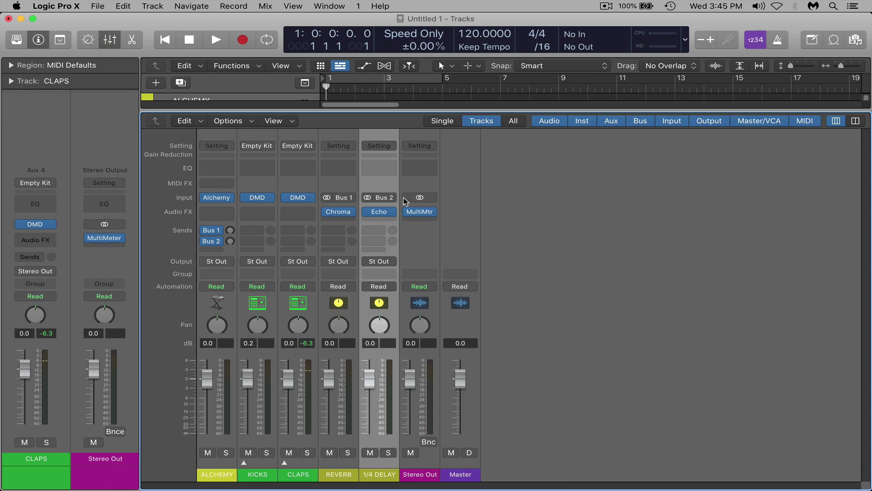
Hide the mixer, lower the tempo from 120 to about 102, then raise it back
key("x")
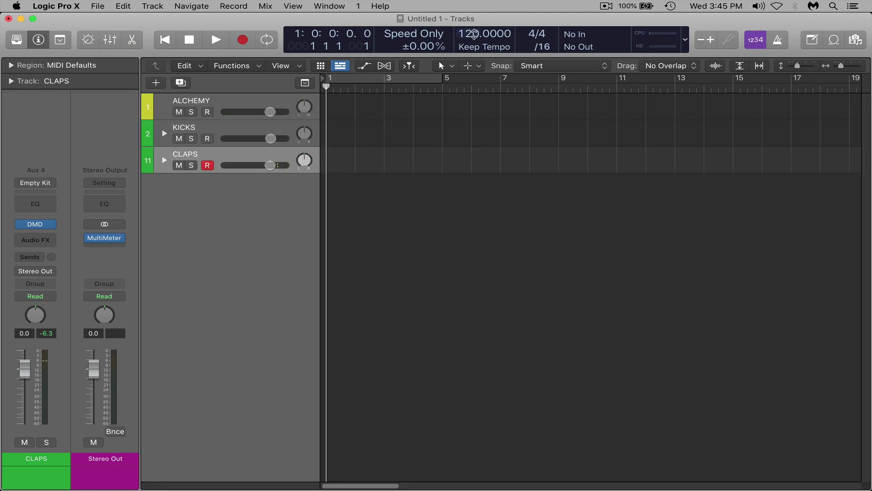
mouse_move(474, 34)
left_mouse_down()
mouse_move(475, 25)
mouse_move(477, 97)
mouse_move(468, 36)
mouse_move(467, 45)
left_mouse_up()
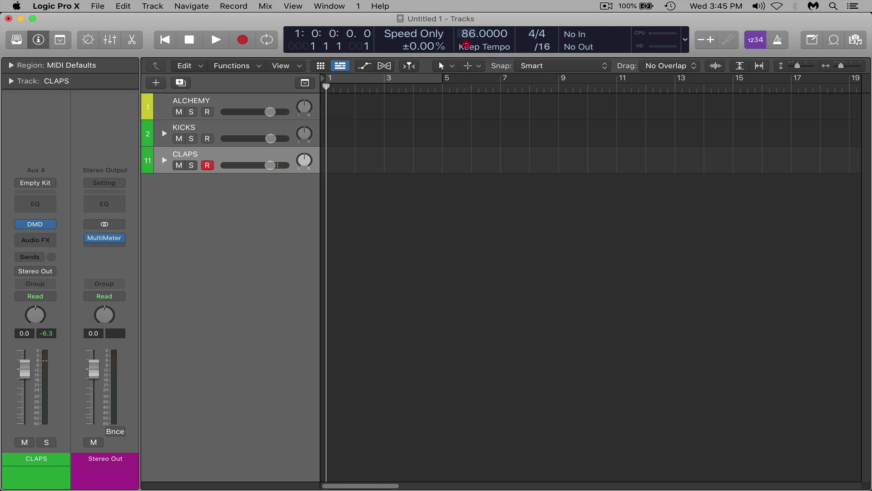
mouse_move(461, 33)
left_mouse_down()
mouse_move(473, 8)
mouse_move(470, 31)
left_mouse_up()
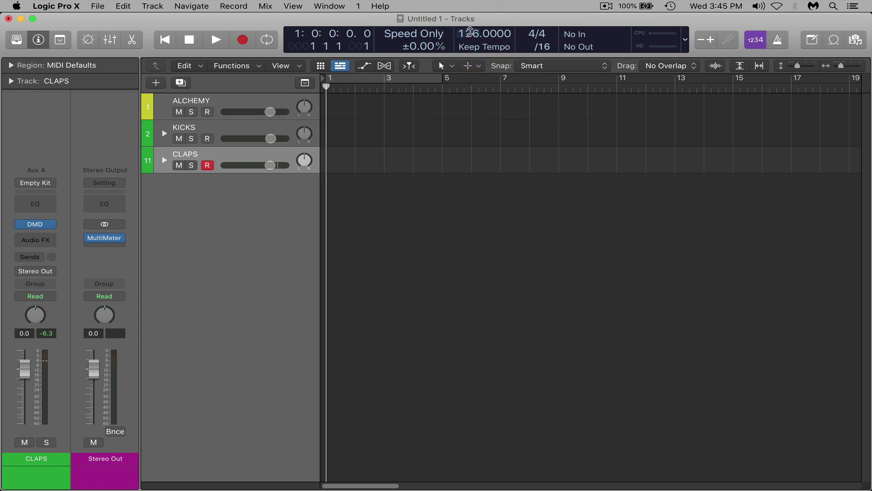
Turn on the metronome and create a cycle region from bar 1 to bar 9
left_click(778, 41)
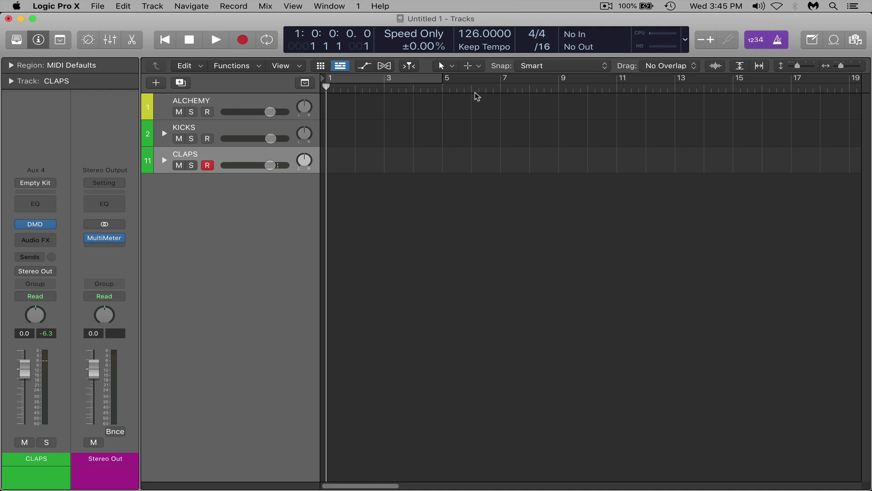
left_click(434, 79)
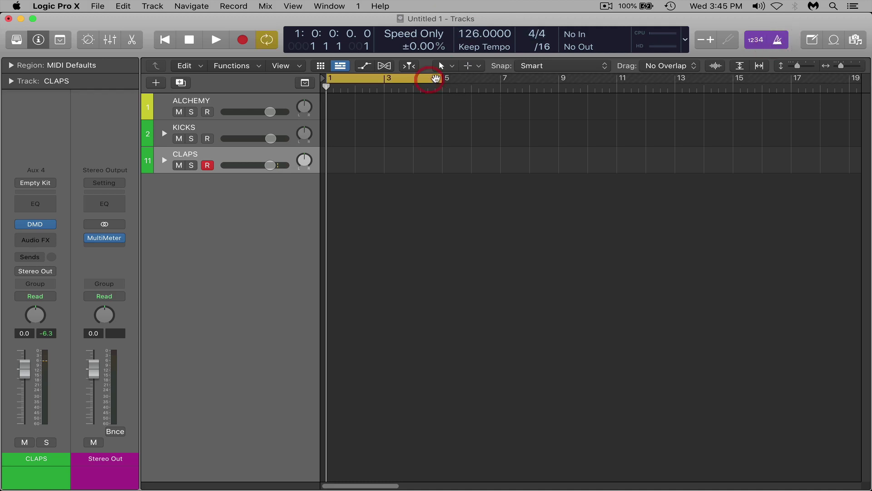
left_click_drag(442, 81, 559, 81)
left_click(518, 77)
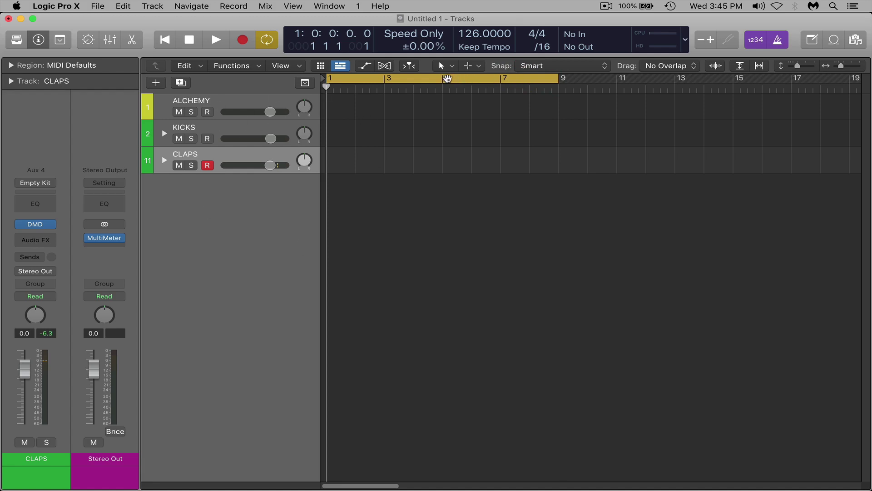
Save the project via File > Save as Template under the name 'MY CUSTOM 1'
left_click(97, 6)
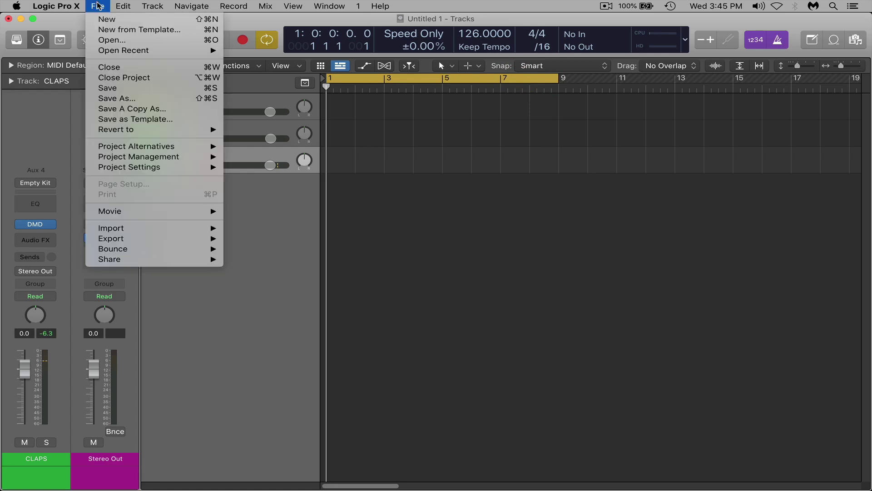
left_click(137, 121)
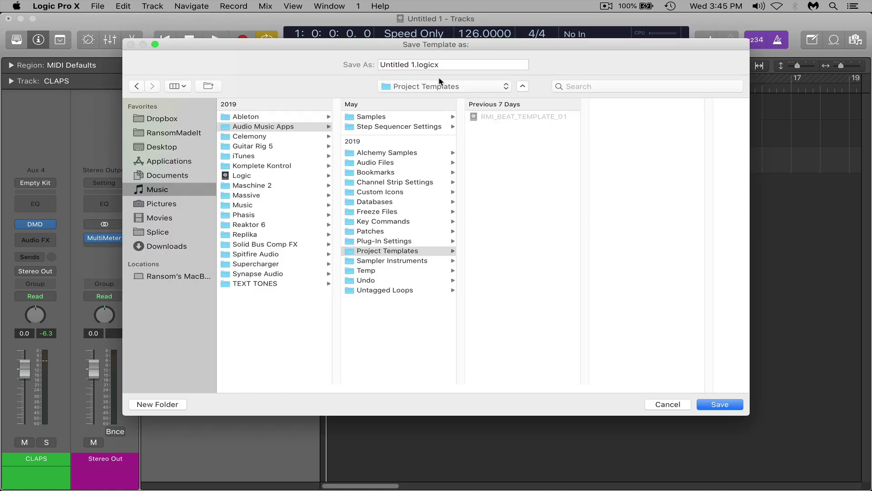
left_click(438, 64)
left_click_drag(438, 65, 341, 63)
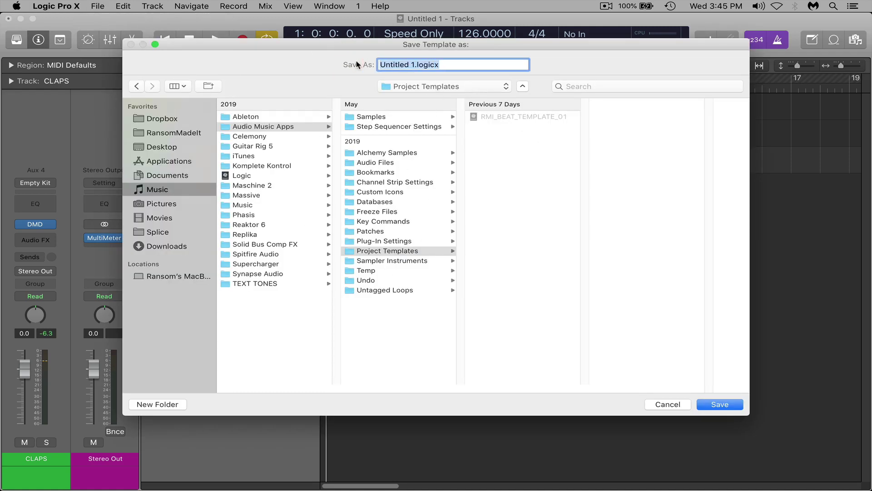
type("MY TEMPL")
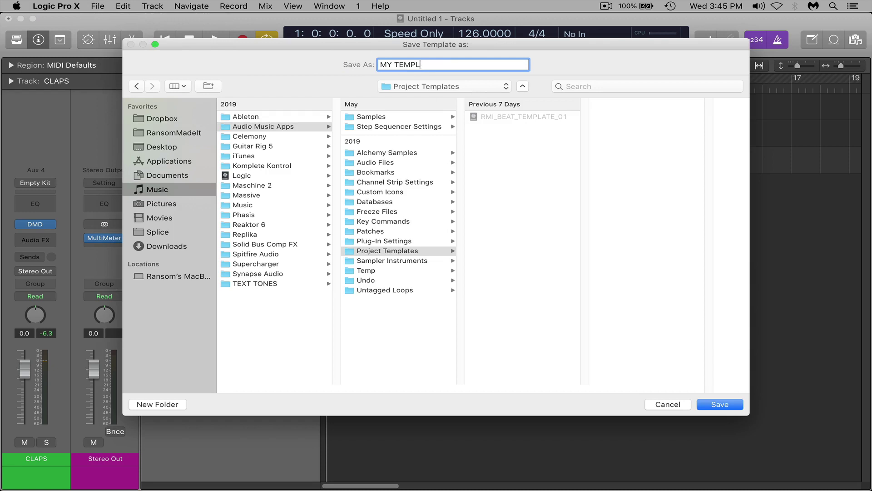
key("BackSpace")
key("BackSpace")
key("BackSpace")
key("BackSpace")
key("BackSpace")
type("CUSTO")
left_click(669, 404)
left_click_drag(671, 405, 724, 406)
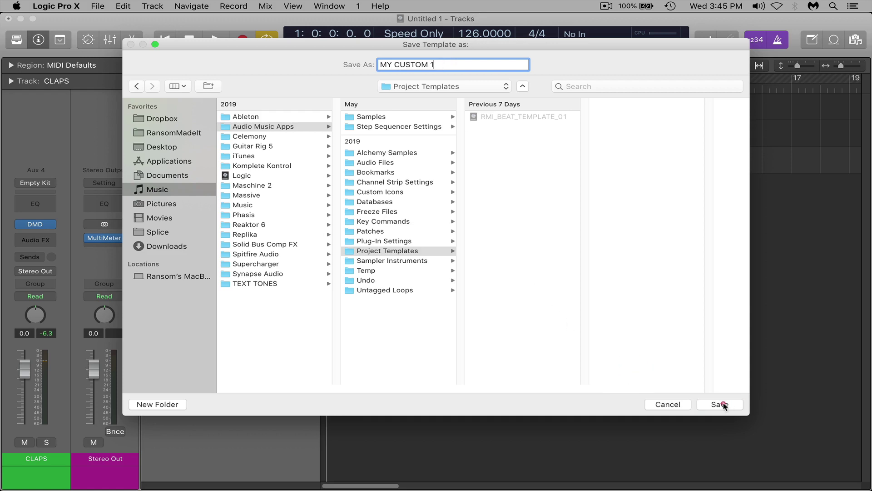
left_click(724, 405)
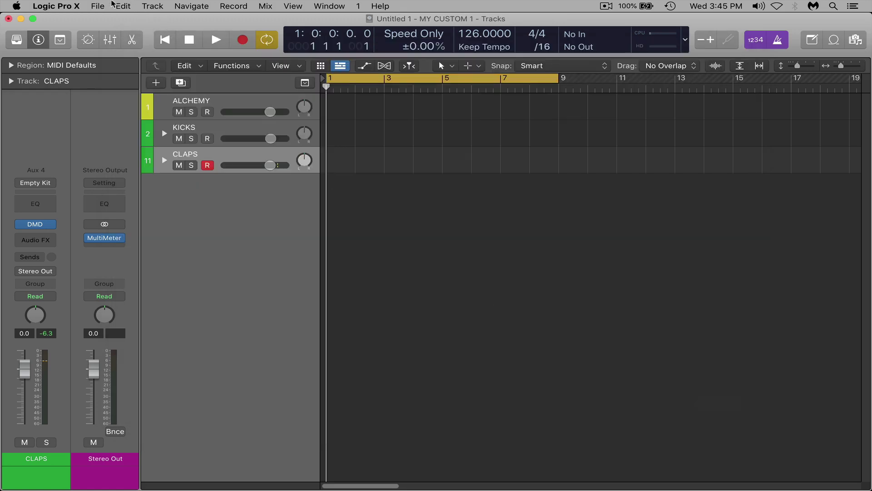
left_click(104, 5)
mouse_move(84, 4)
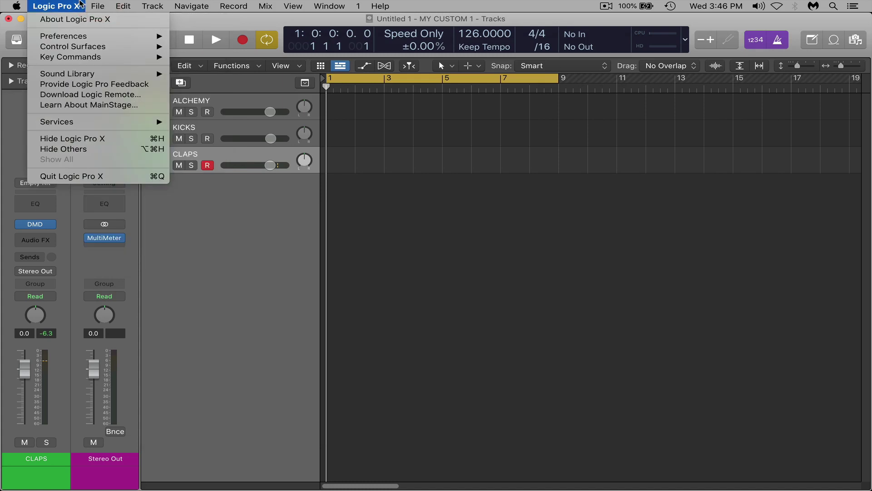
mouse_move(81, 39)
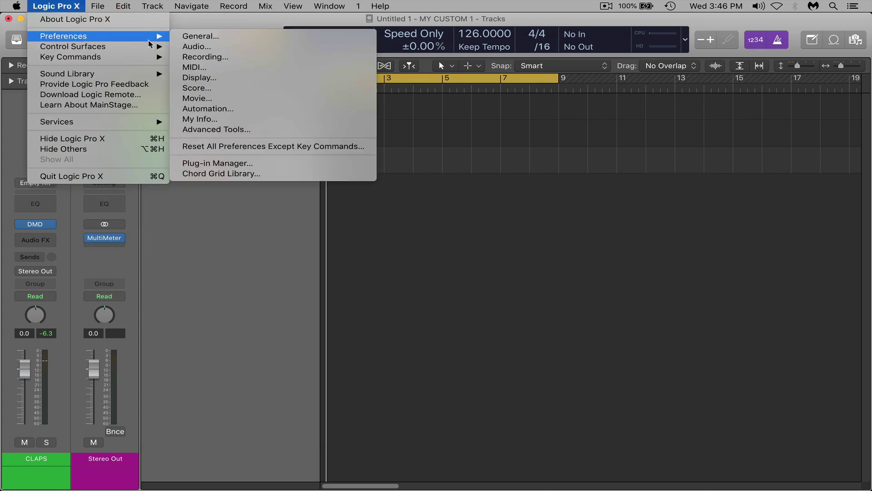
left_click(193, 40)
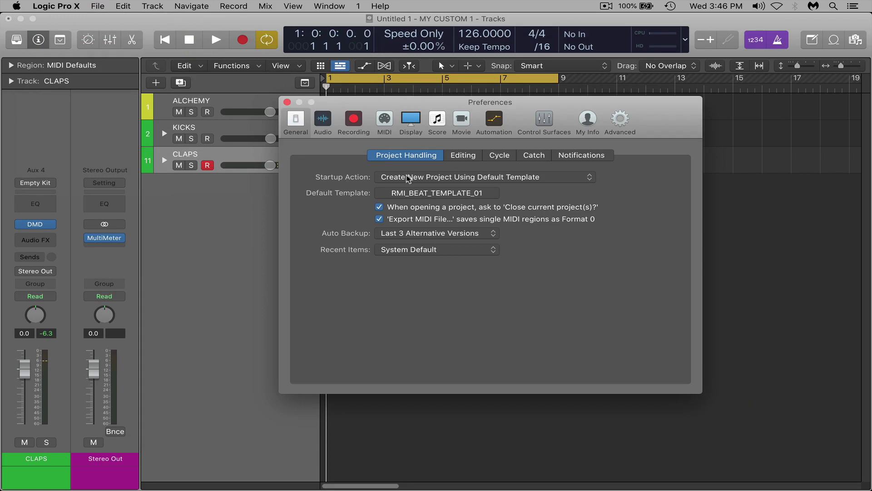
left_click(408, 179)
left_click(330, 180)
left_click(415, 175)
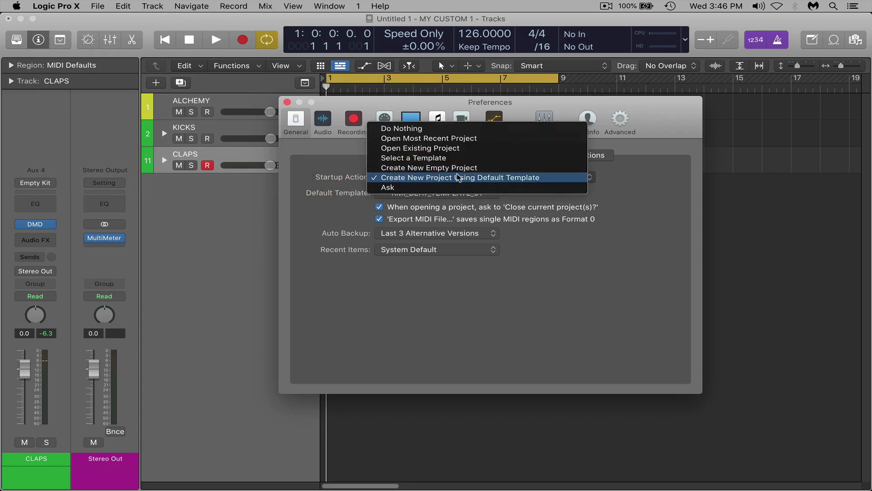
left_click(504, 177)
left_click(441, 193)
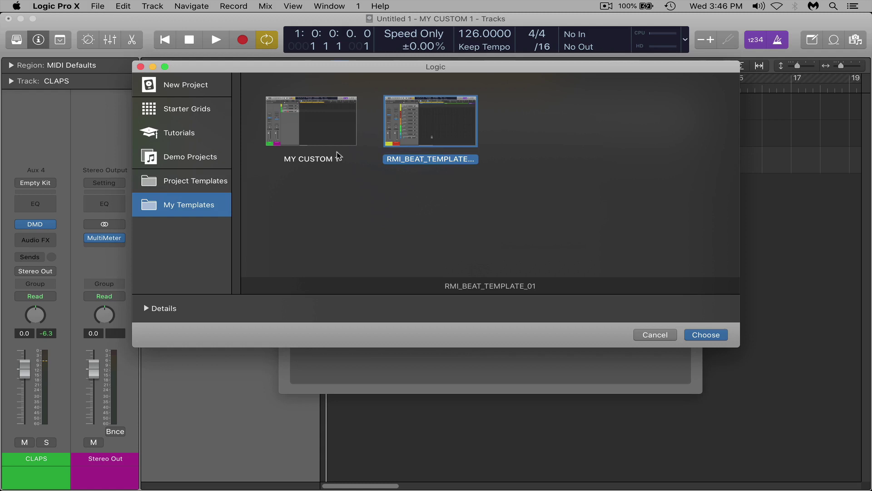
left_click(295, 128)
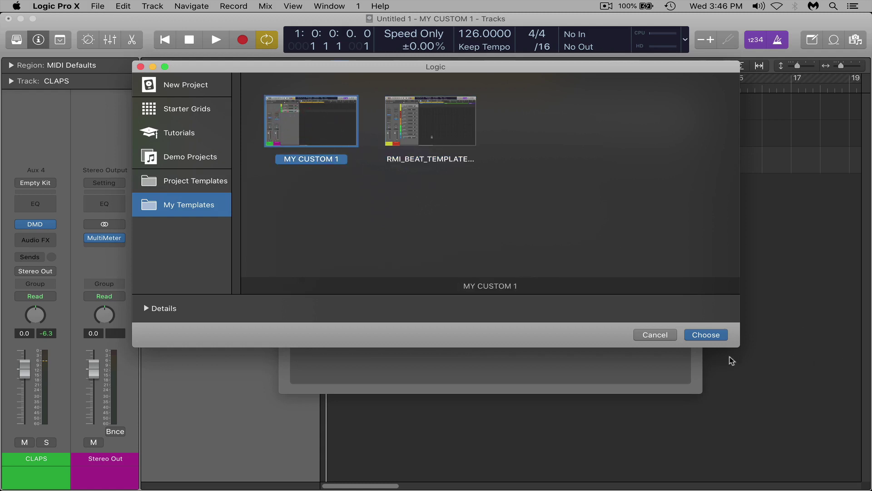
left_click(647, 334)
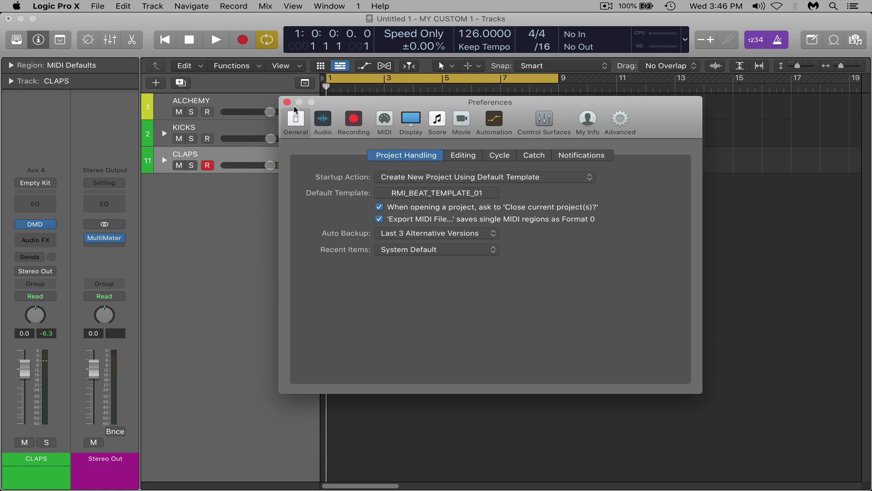
left_click(288, 102)
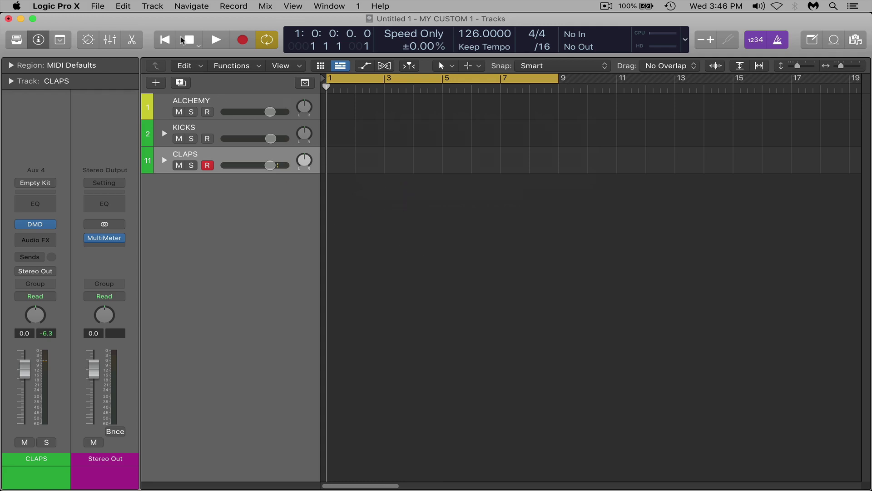
Re-save the project as a template over the existing 'MY CUSTOM 1', confirming Replace
left_click(101, 6)
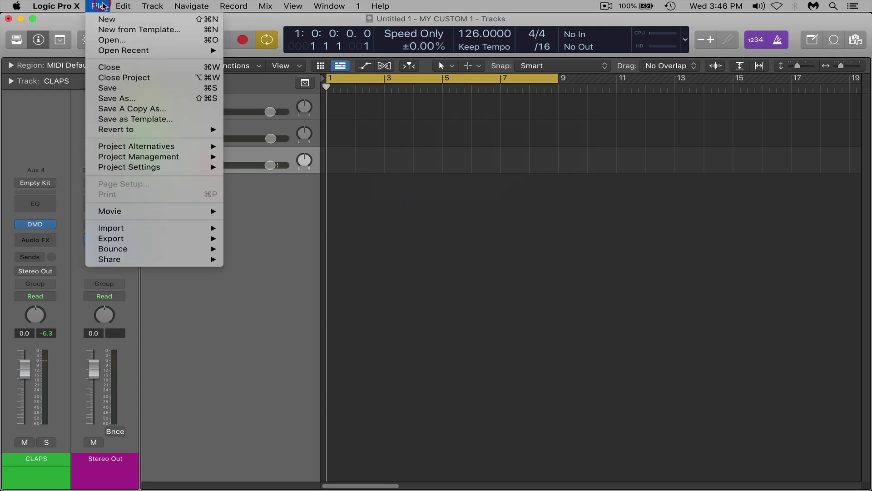
left_click(137, 119)
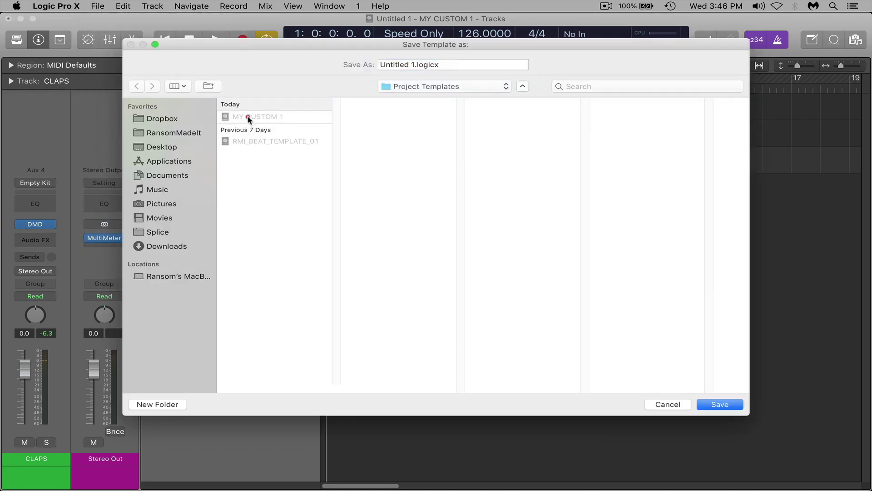
left_click(250, 117)
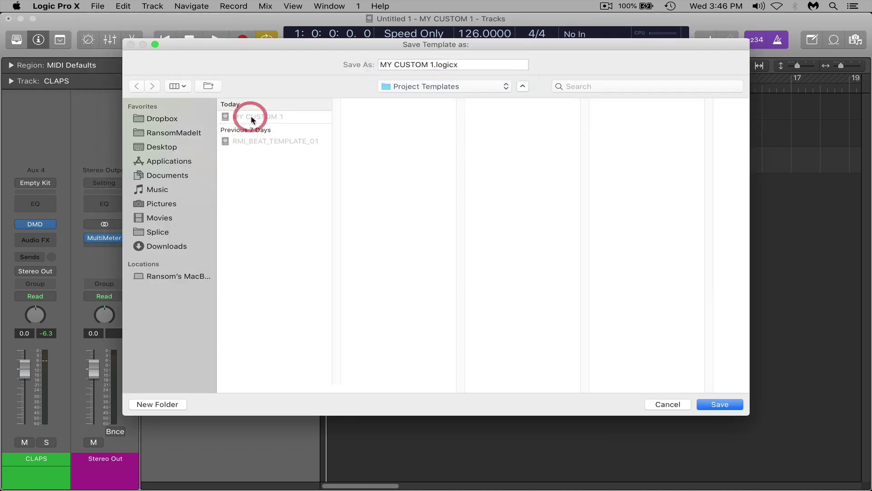
left_click(725, 407)
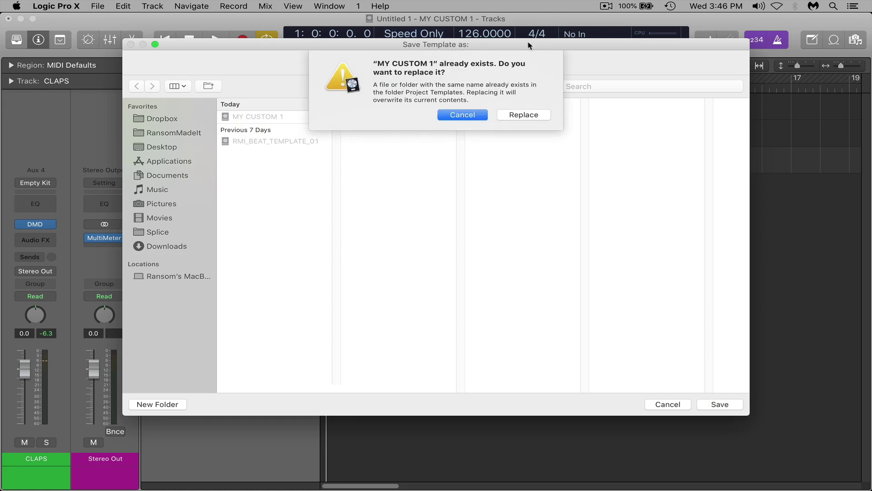
left_click(539, 115)
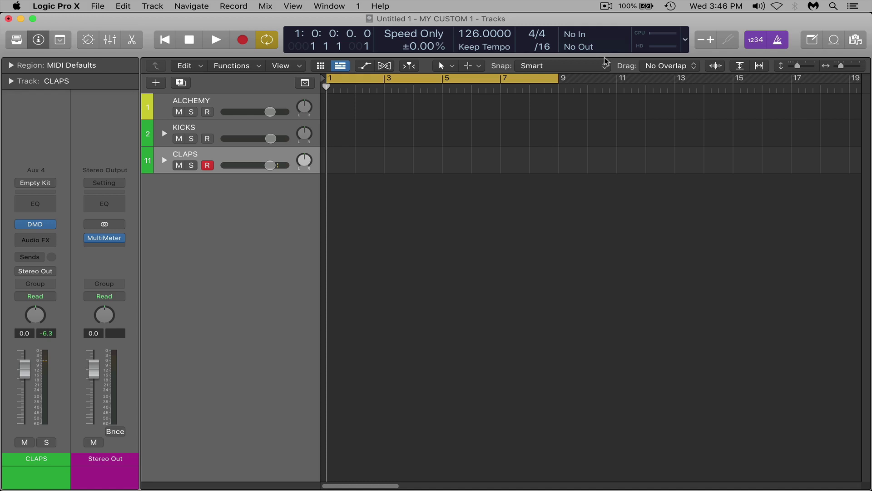
mouse_move(604, 66)
left_click(609, 6)
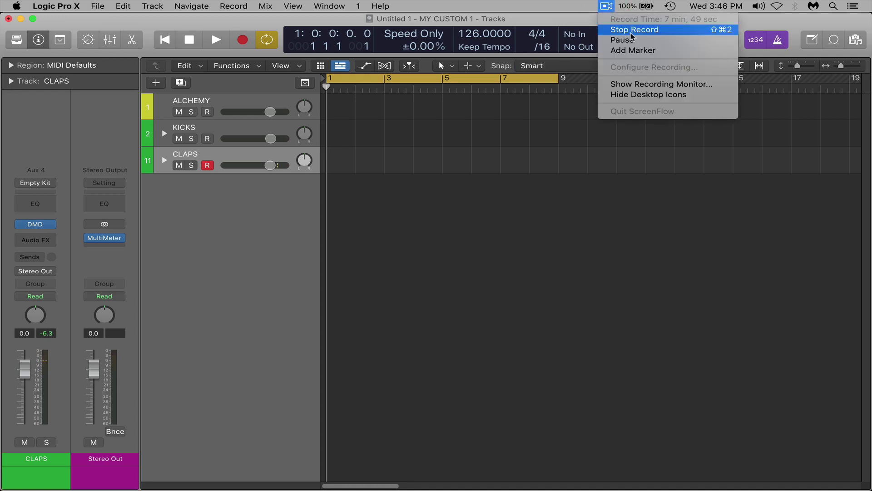